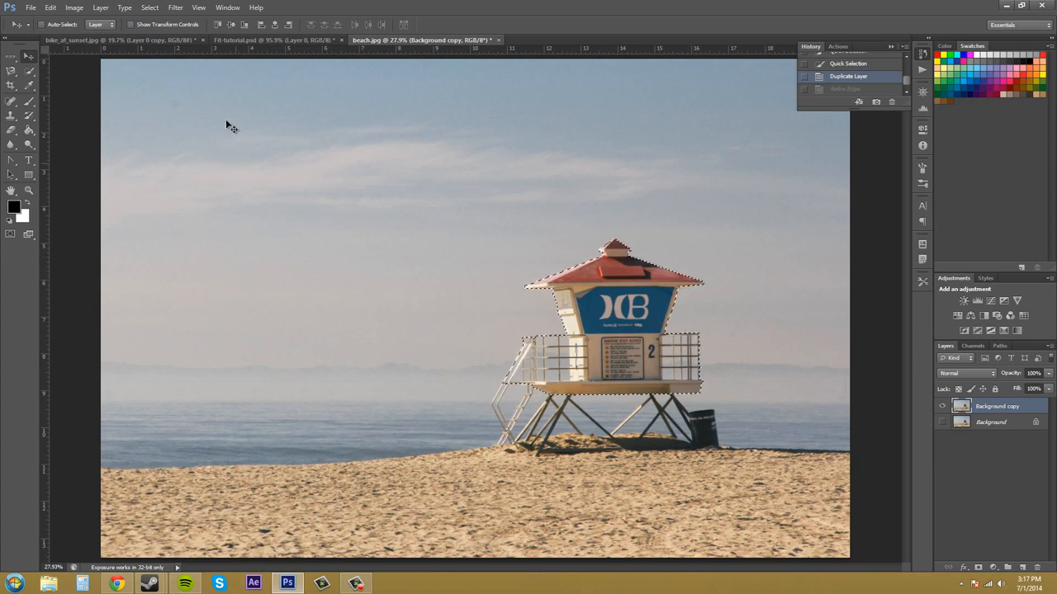
# Select the entire canvas of the beach image, and undo that selection to restore the lifeguard tower selection
pyautogui.click(147, 7)
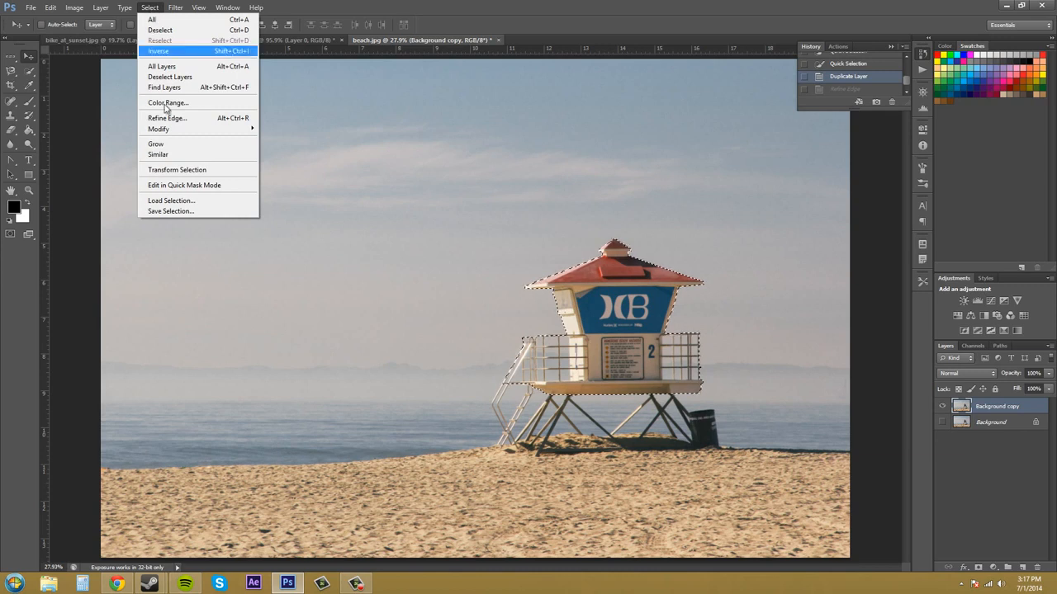
pyautogui.moveTo(155, 10)
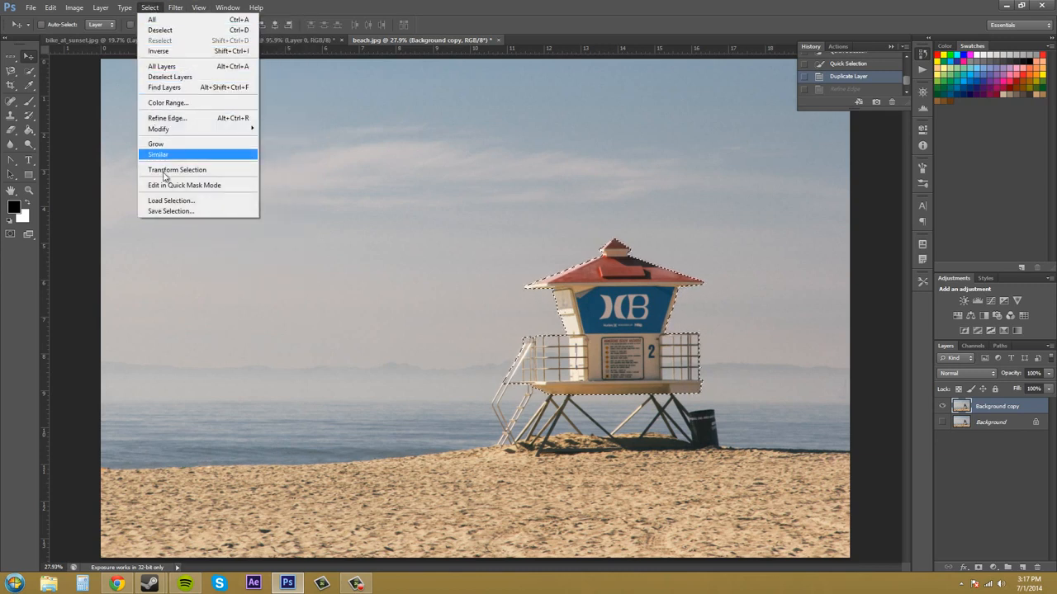
pyautogui.click(208, 20)
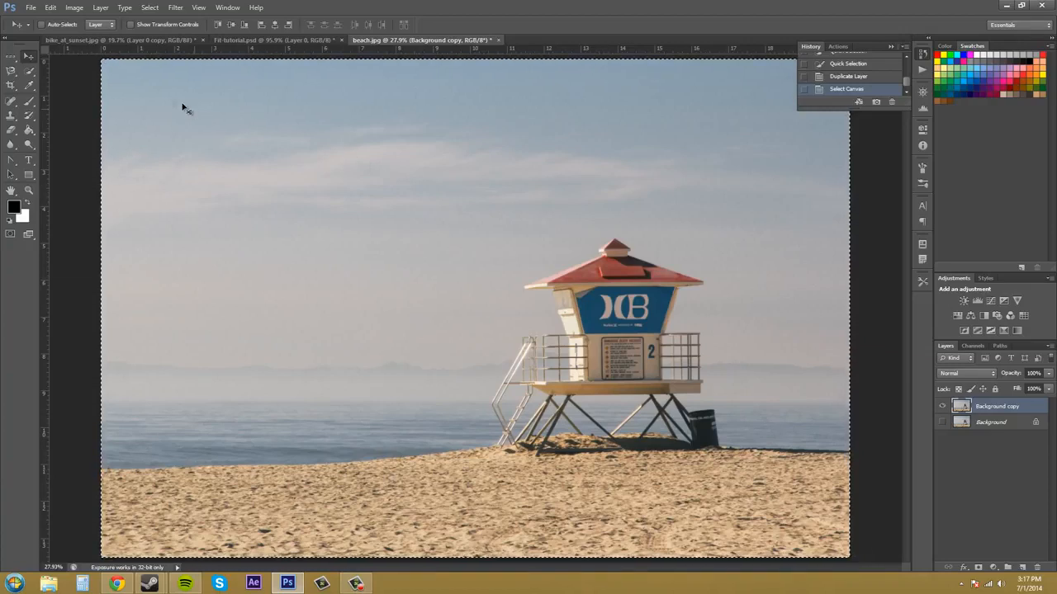
pyautogui.click(50, 7)
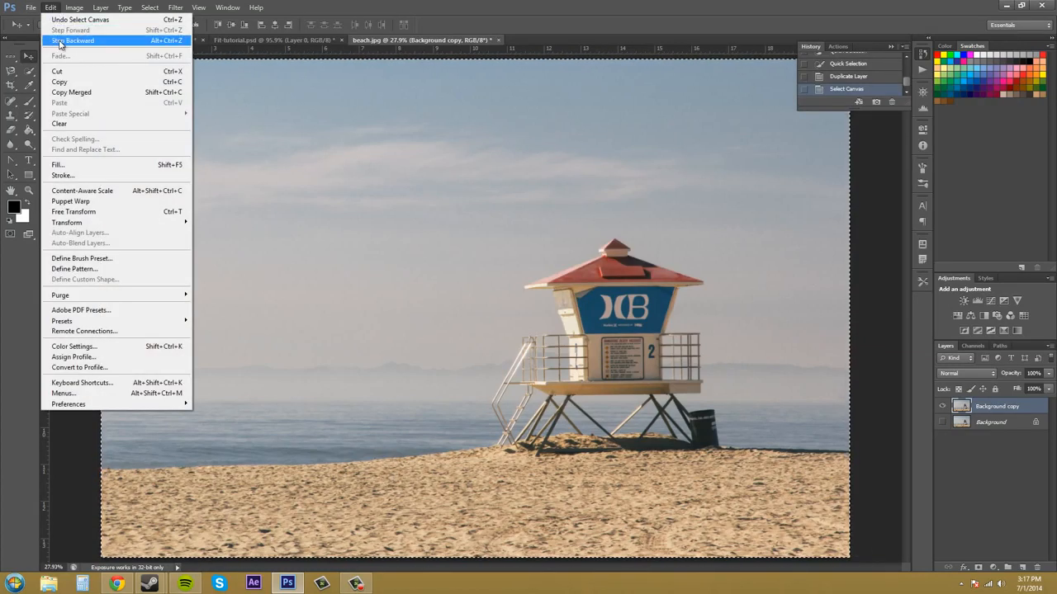
pyautogui.click(69, 42)
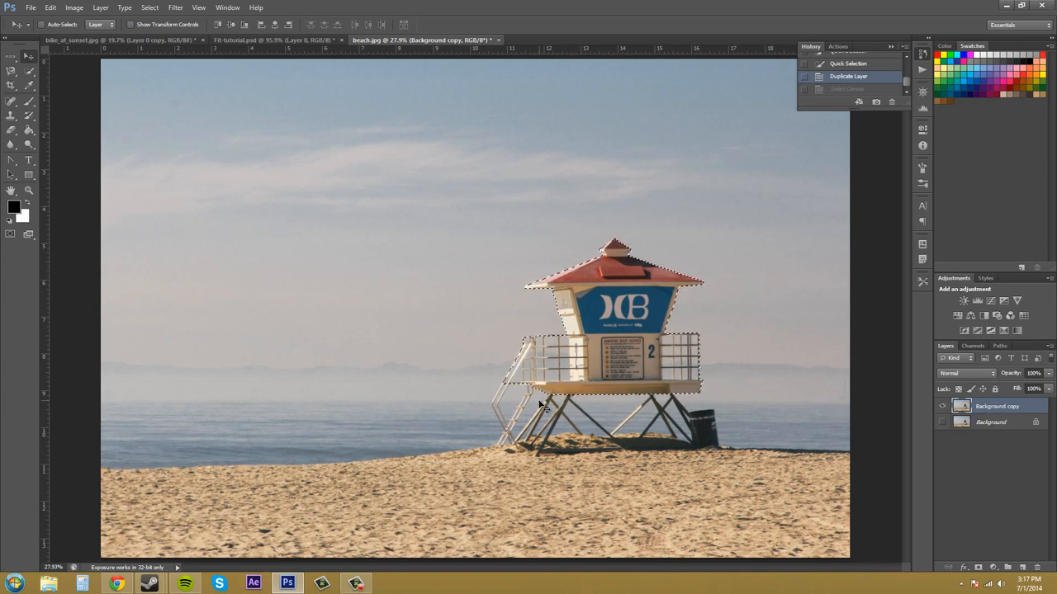
# Deselect the lifeguard tower and reselect it with the Reselect command
pyautogui.click(151, 8)
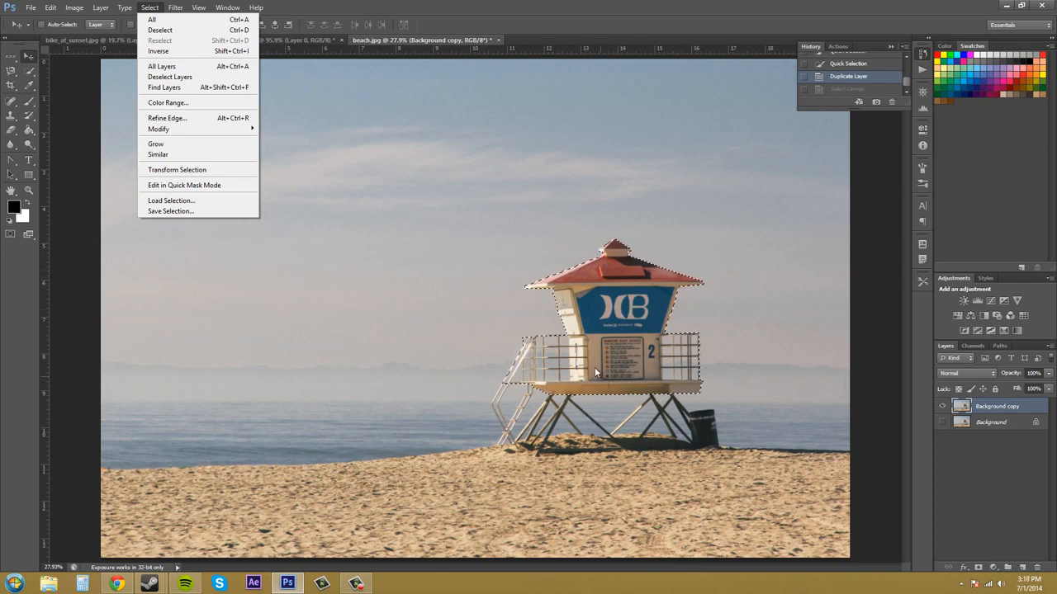
pyautogui.click(192, 31)
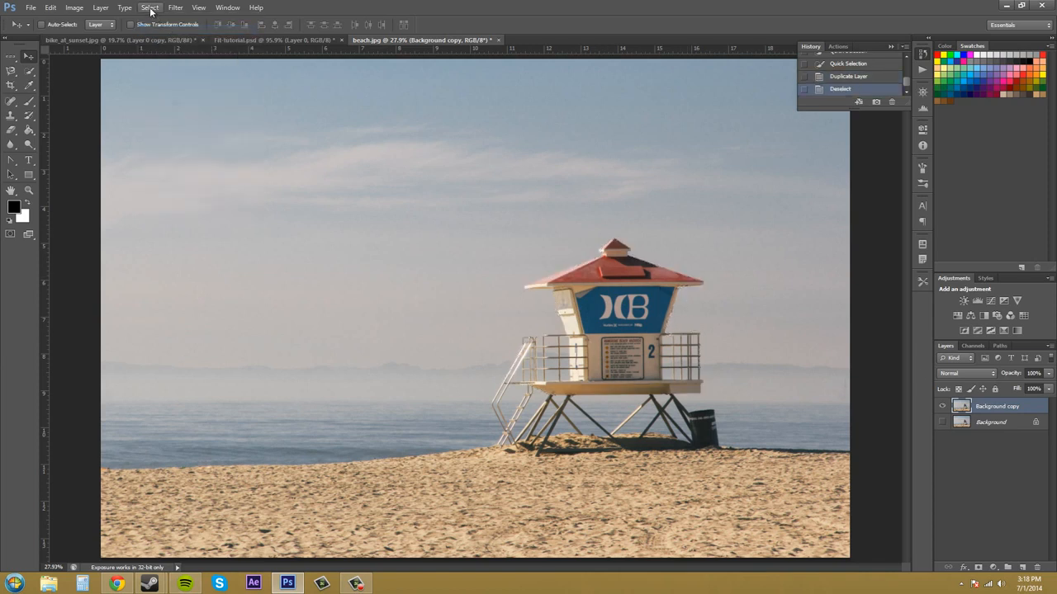
pyautogui.click(150, 9)
pyautogui.click(171, 40)
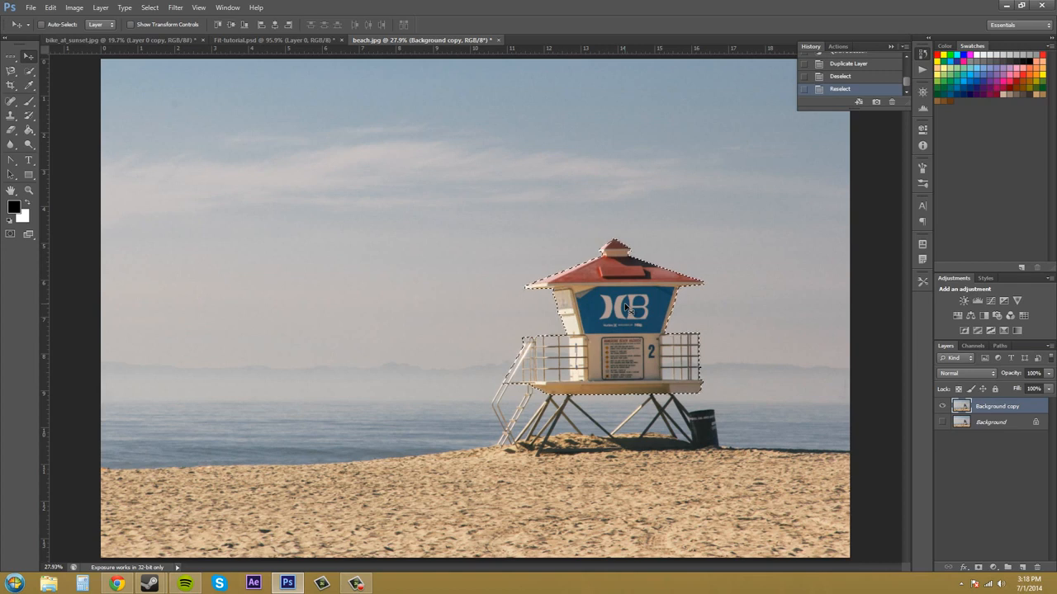
# Invert the lifeguard tower selection and delete everything around the tower on the Background copy layer
pyautogui.click(150, 8)
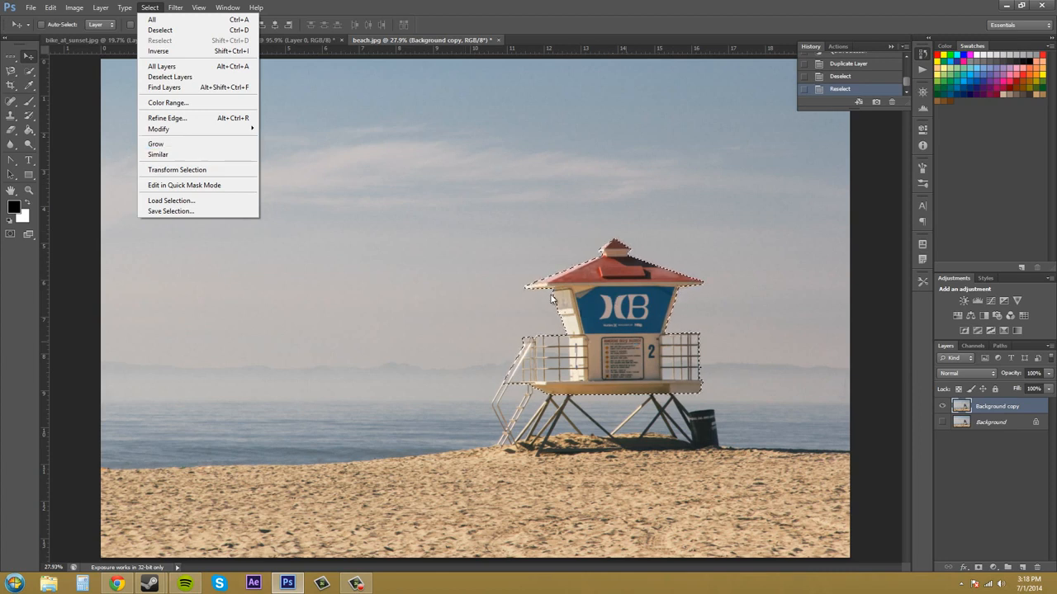
pyautogui.click(161, 51)
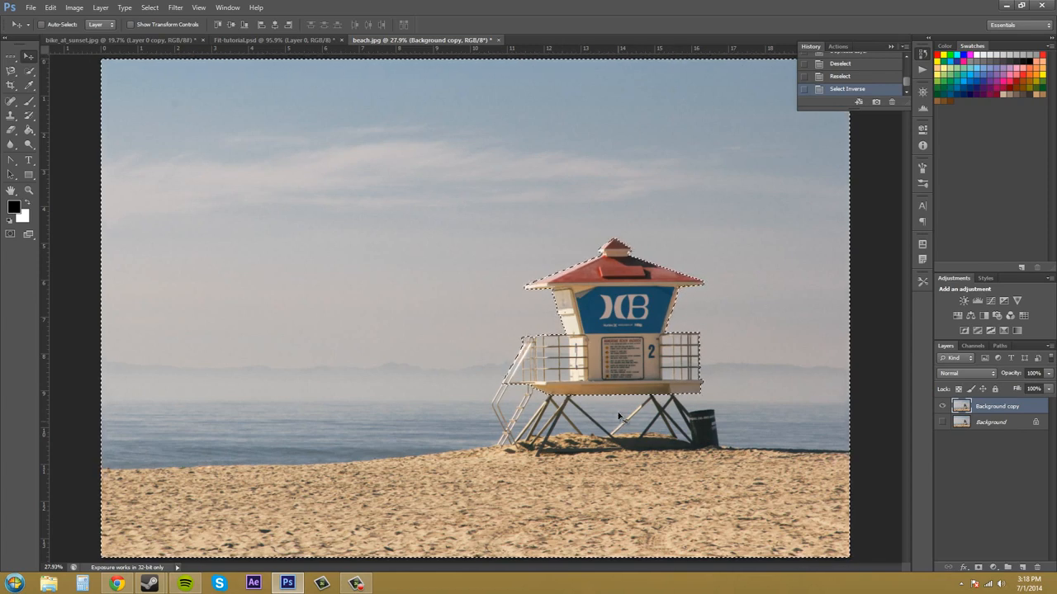
pyautogui.press('Delete')
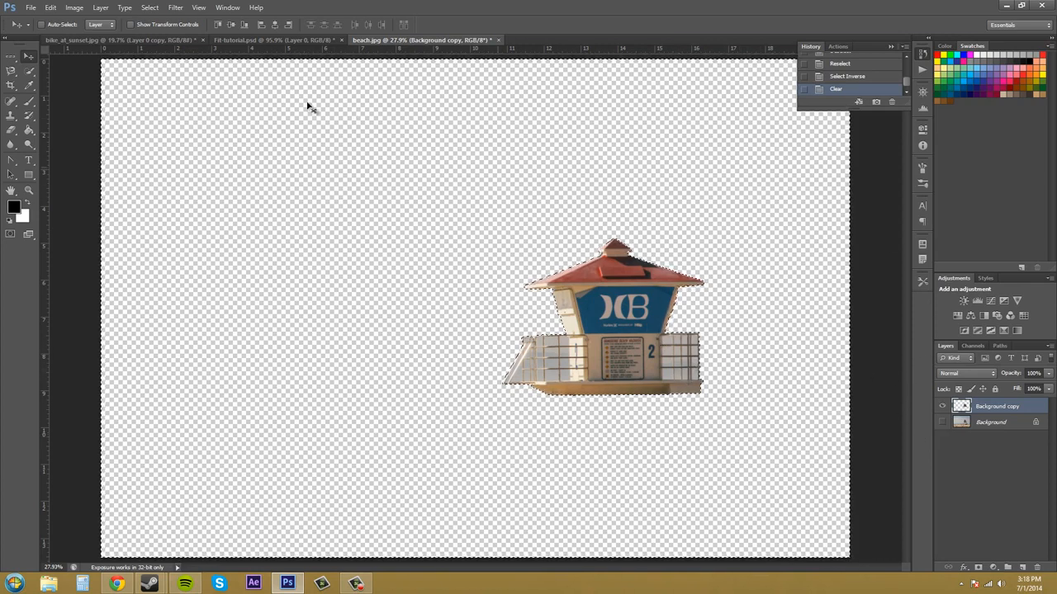
# Undo the deletion of the surroundings and the inversion of the selection
pyautogui.click(71, 8)
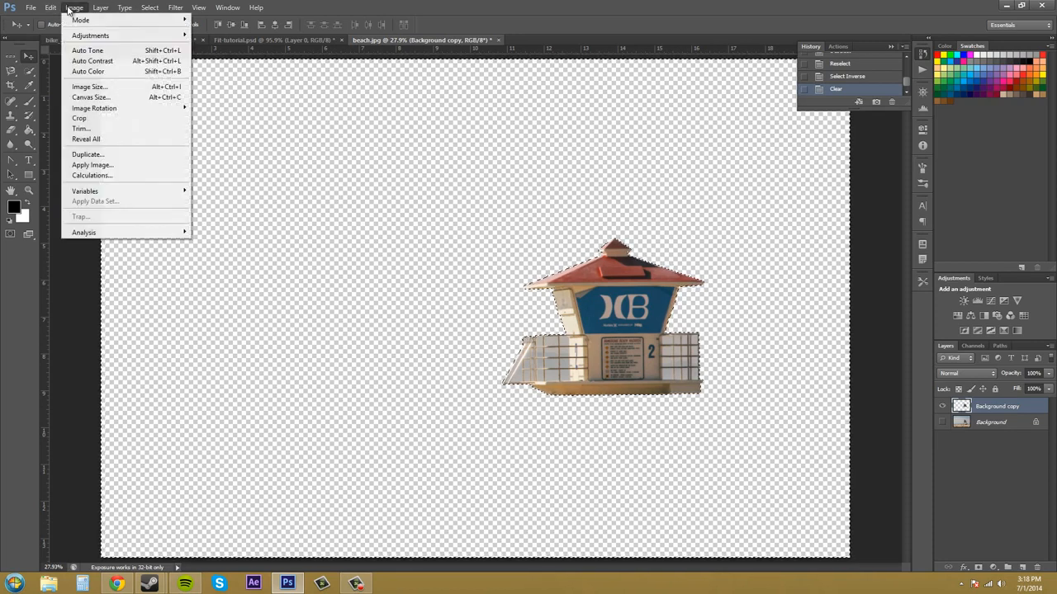
pyautogui.moveTo(51, 8)
pyautogui.click(64, 41)
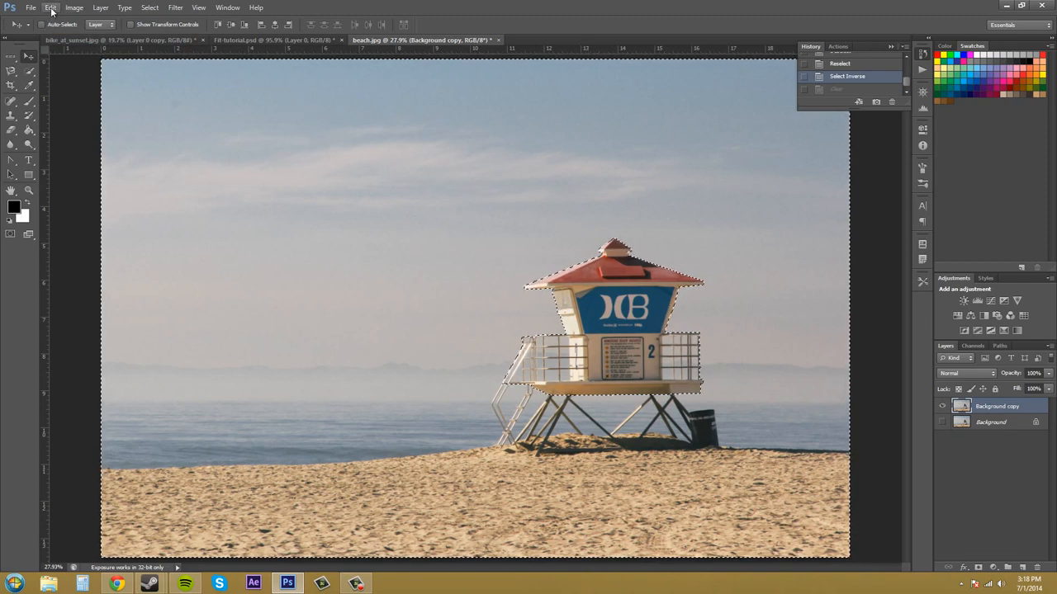
pyautogui.click(52, 8)
pyautogui.click(66, 40)
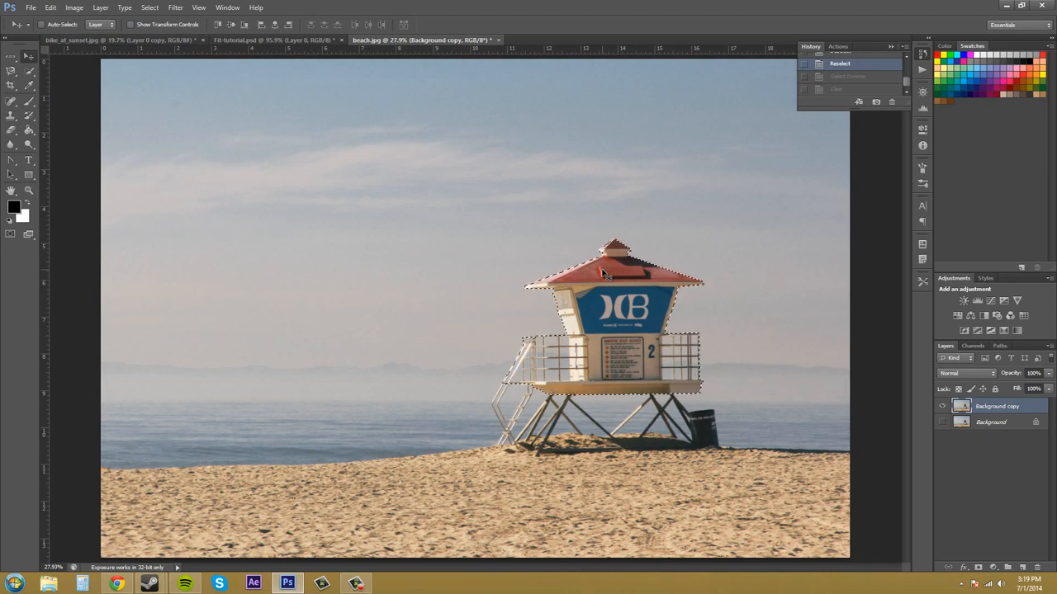
# Use Select All Layers, and convert the locked Background into a regular layer named Layer 0
pyautogui.click(149, 9)
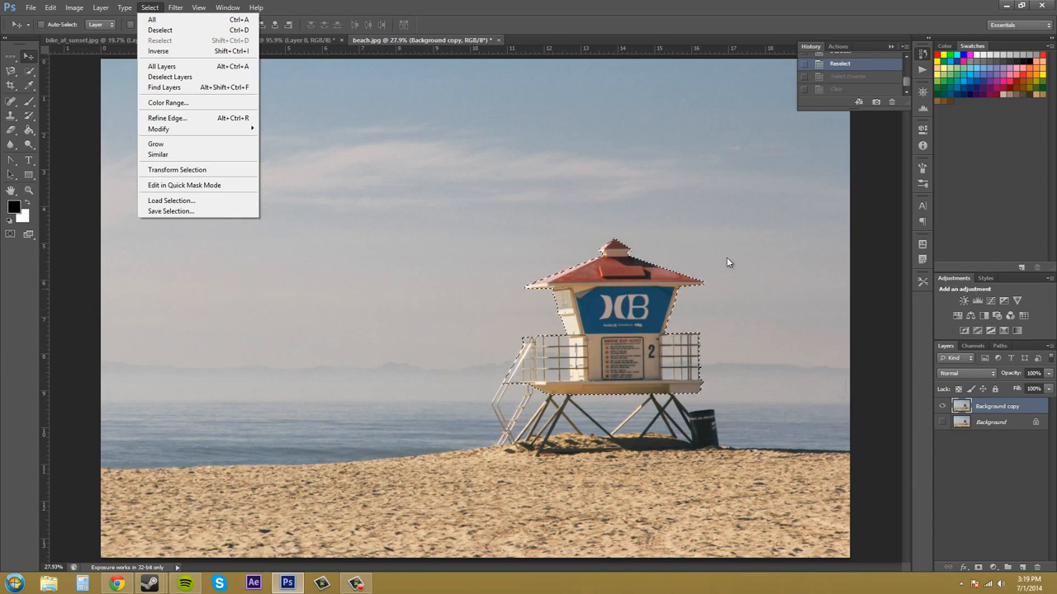
pyautogui.click(194, 66)
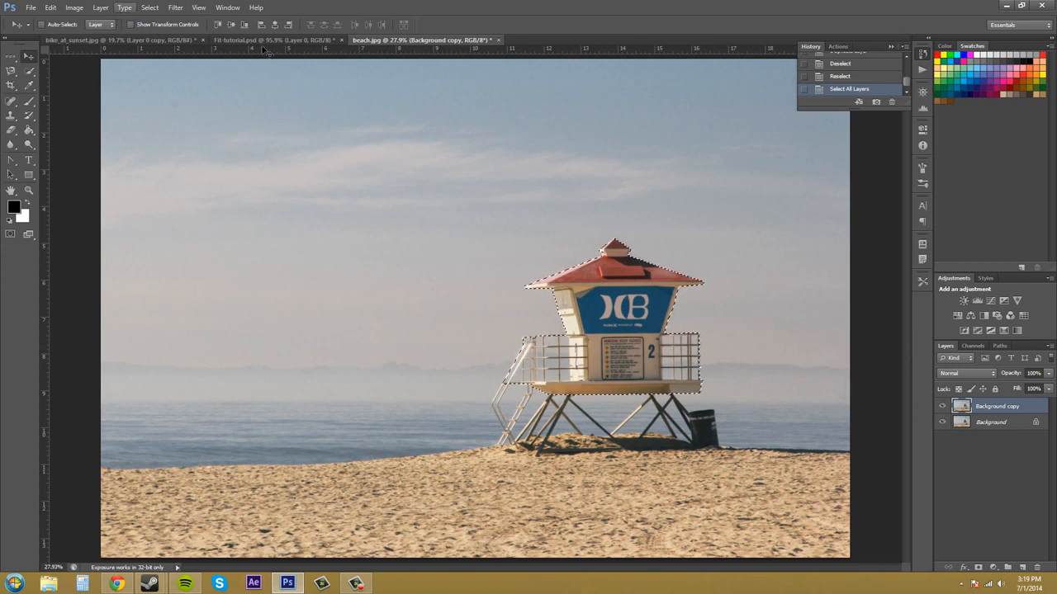
pyautogui.doubleClick(1030, 429)
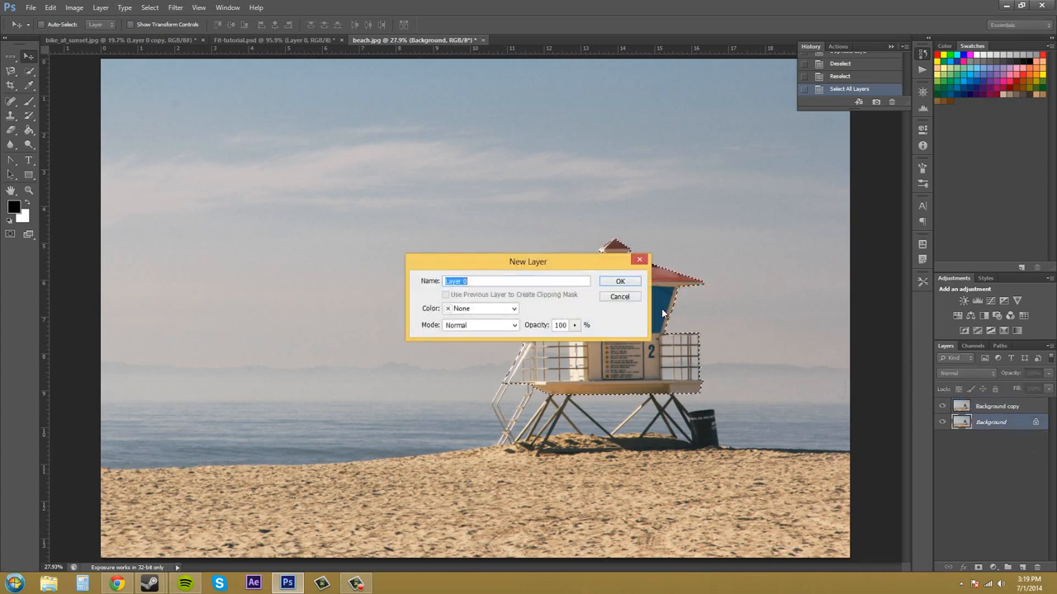
pyautogui.press('Return')
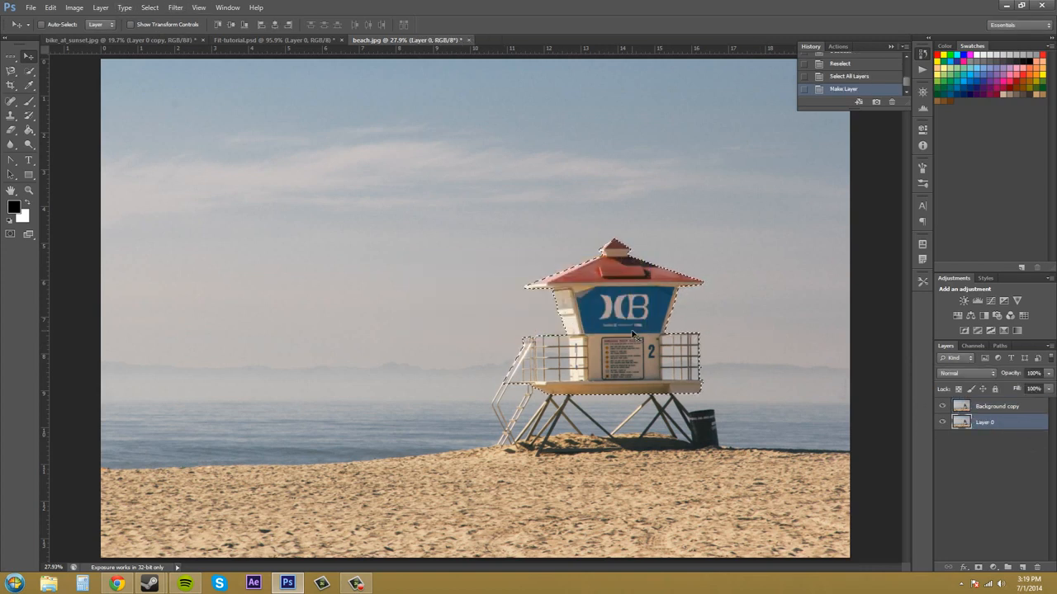
# Select all layers at once, and make Background copy and Layer 0 active one at a time
pyautogui.click(150, 7)
pyautogui.click(161, 66)
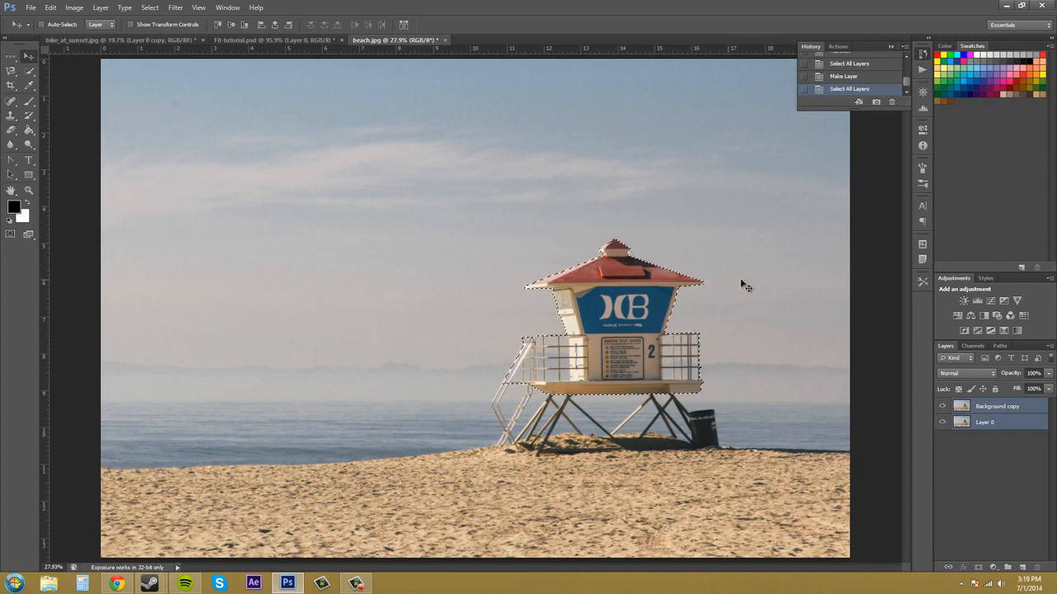
pyautogui.click(1001, 422)
pyautogui.click(997, 406)
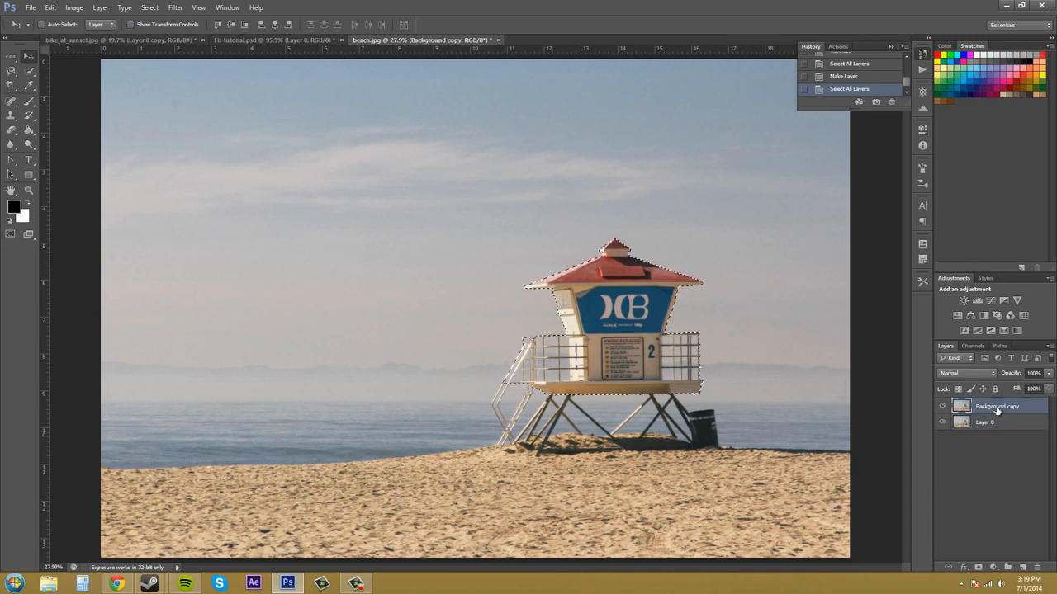
pyautogui.click(999, 421)
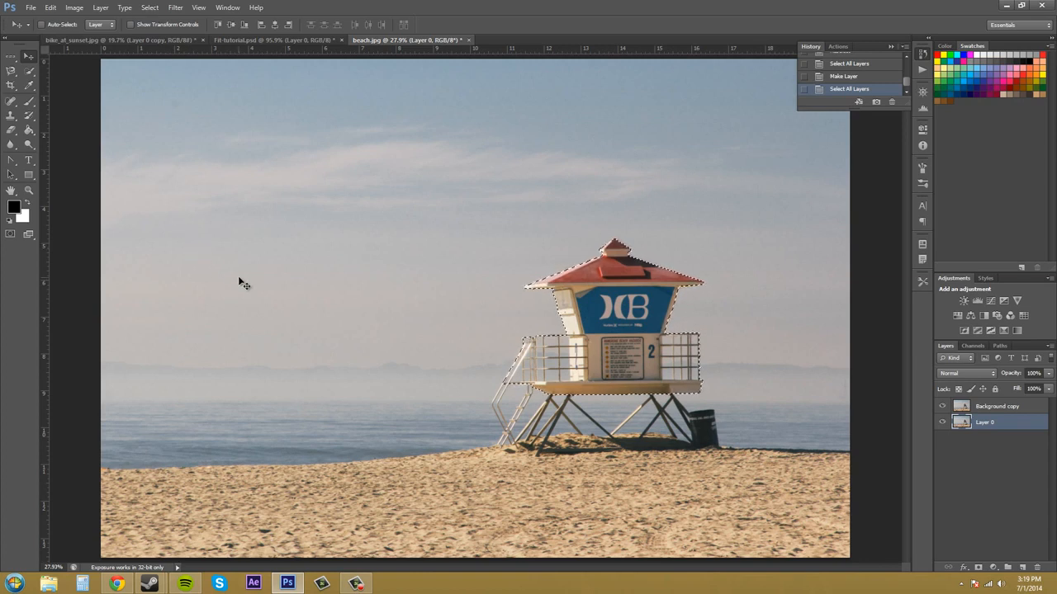
# Select all layers again, shift both together slightly downward, and undo the move
pyautogui.click(149, 13)
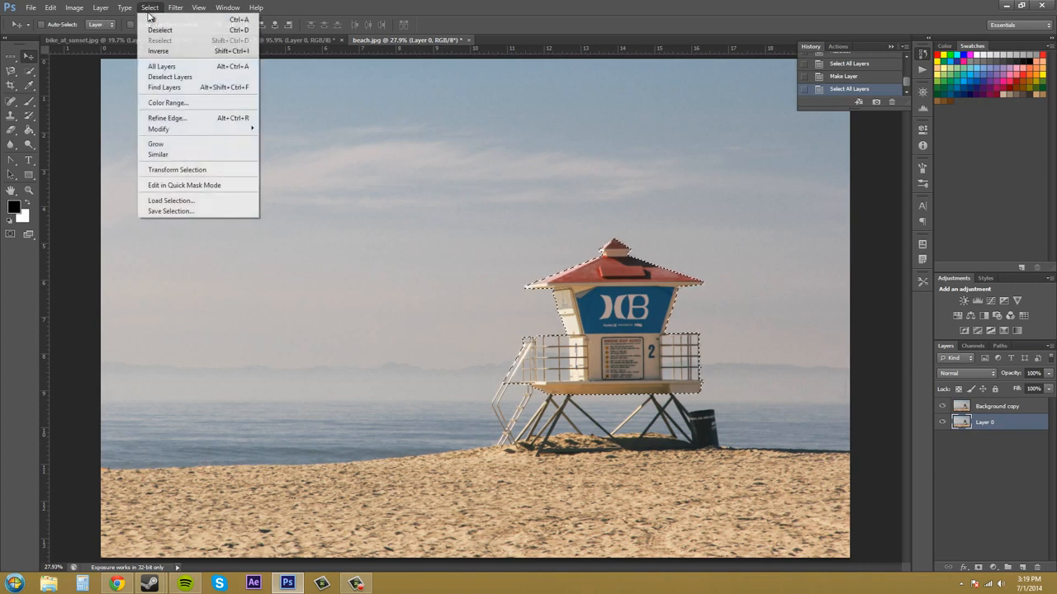
pyautogui.click(163, 69)
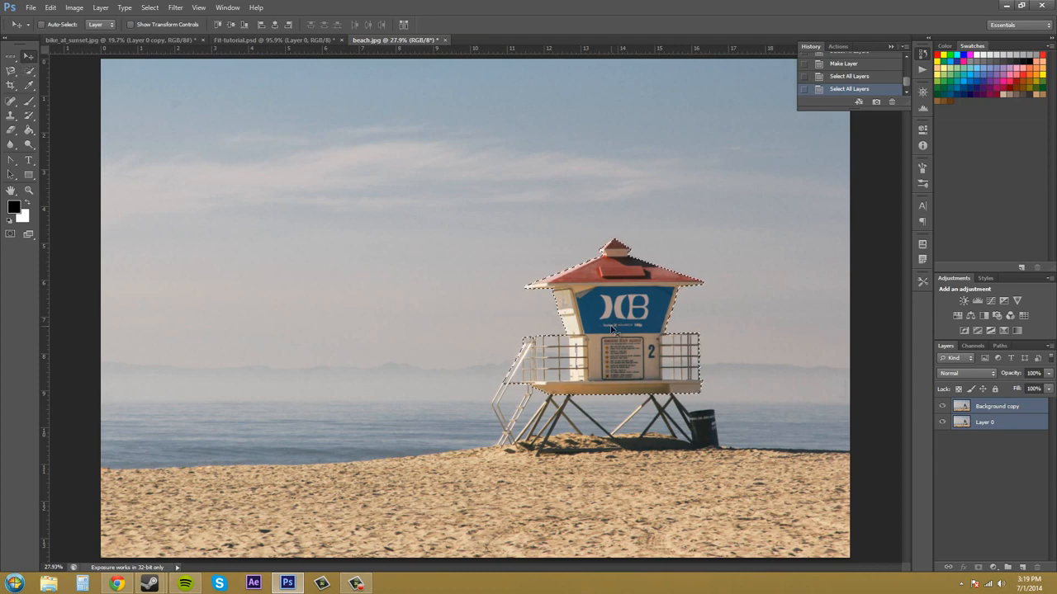
pyautogui.moveTo(612, 328); pyautogui.dragTo(646, 334)
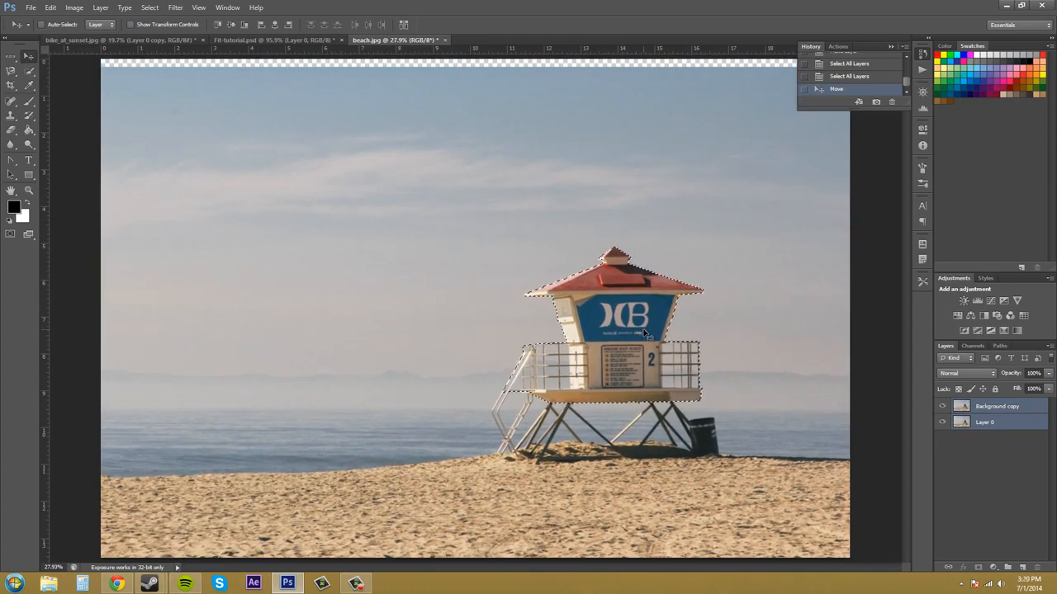
pyautogui.hotkey('ctrl', 'z')
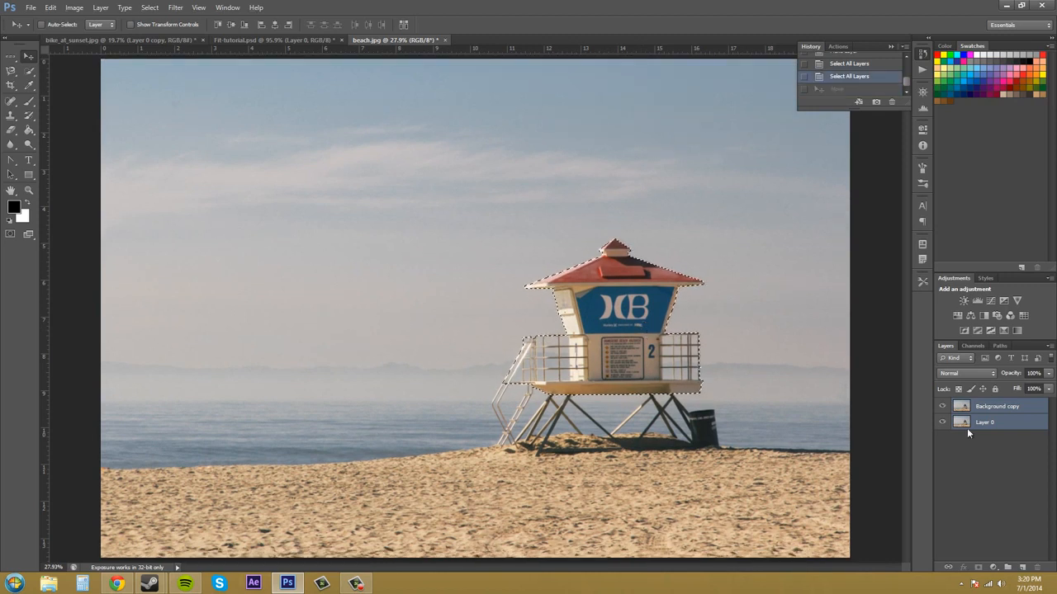
# Deselect all layers and use Find Layers to filter the layer list by the name "layer"
pyautogui.click(147, 7)
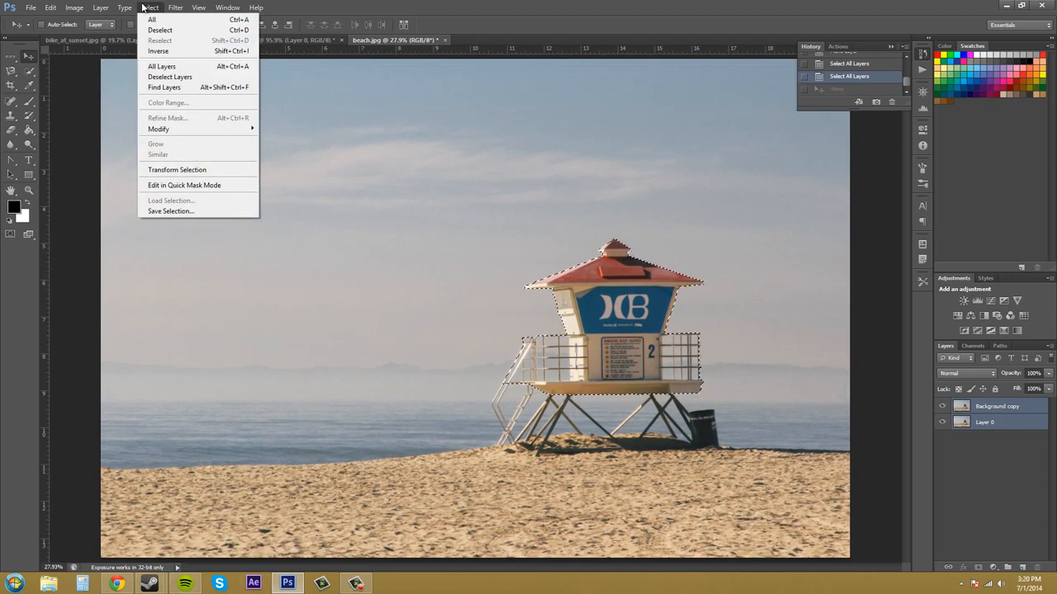
pyautogui.click(165, 76)
pyautogui.click(147, 8)
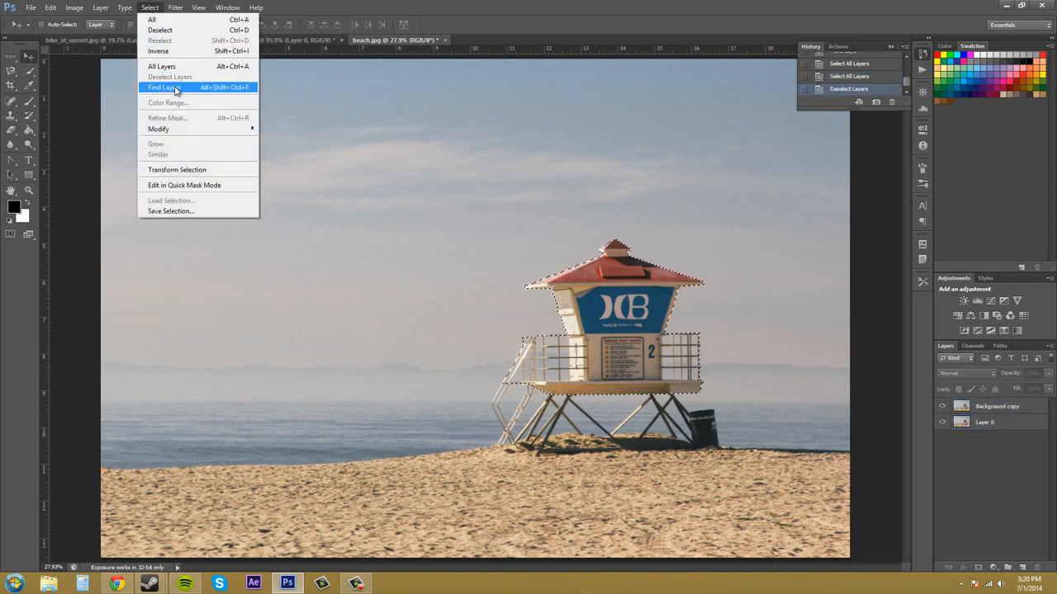
pyautogui.click(175, 87)
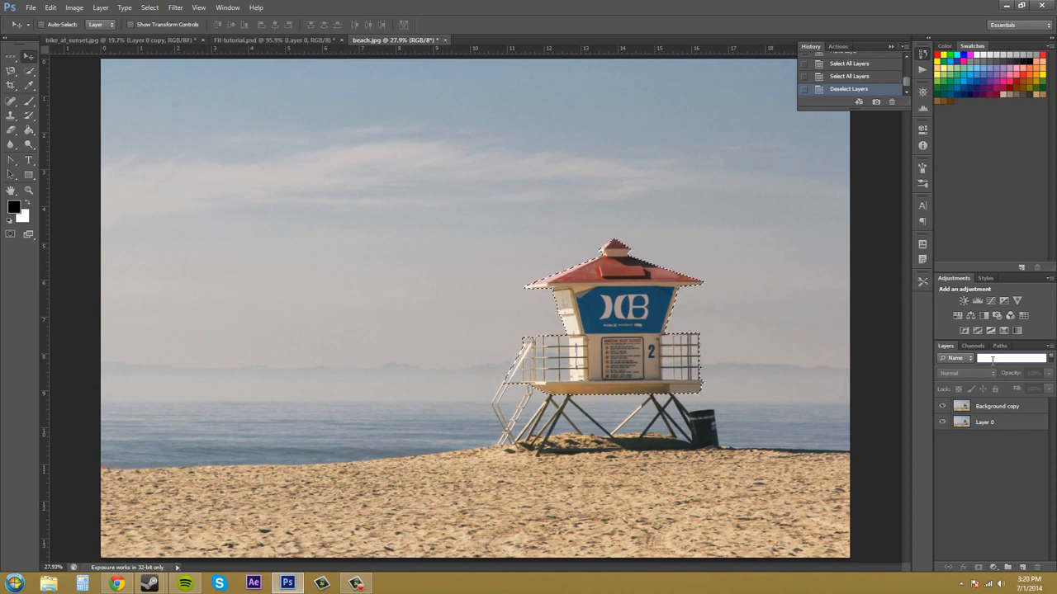
pyautogui.write('layer')
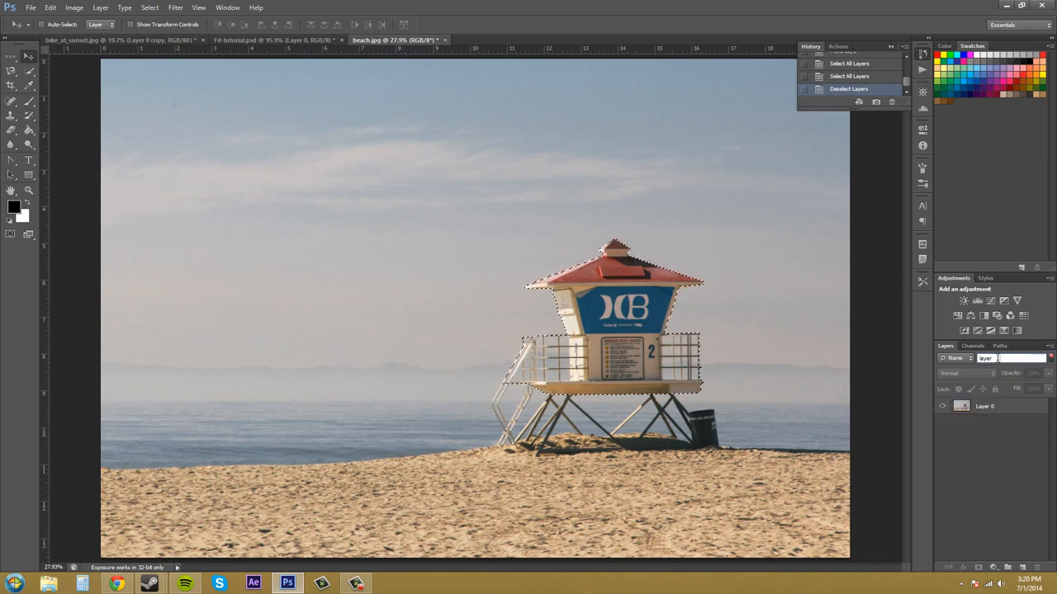
# Clear the layer name search, toggle layer filtering on and off, and choose Name as the filter type
pyautogui.press('BackSpace')
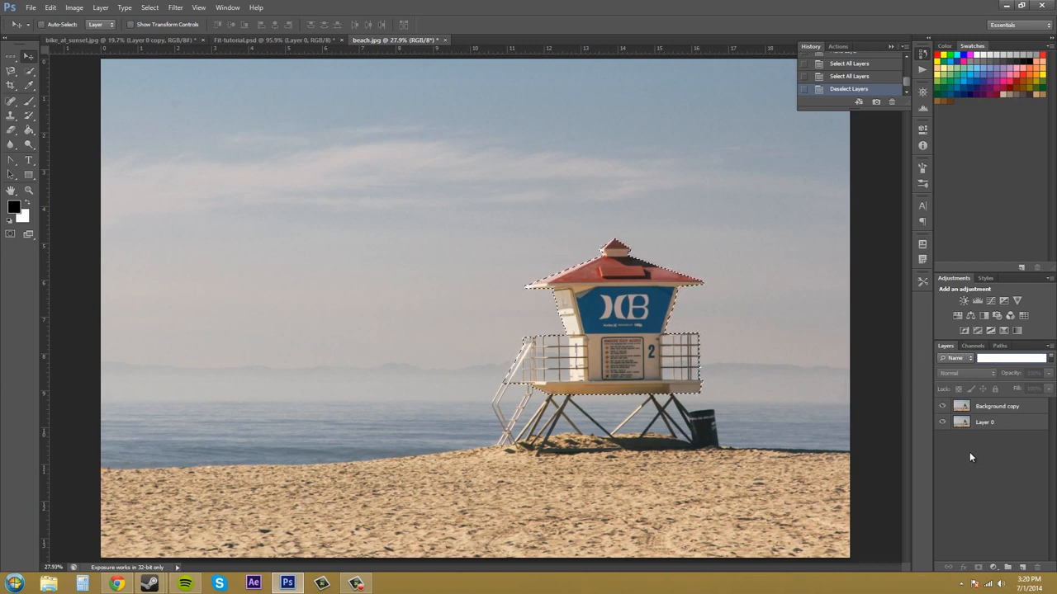
pyautogui.click(1052, 362)
pyautogui.click(1052, 361)
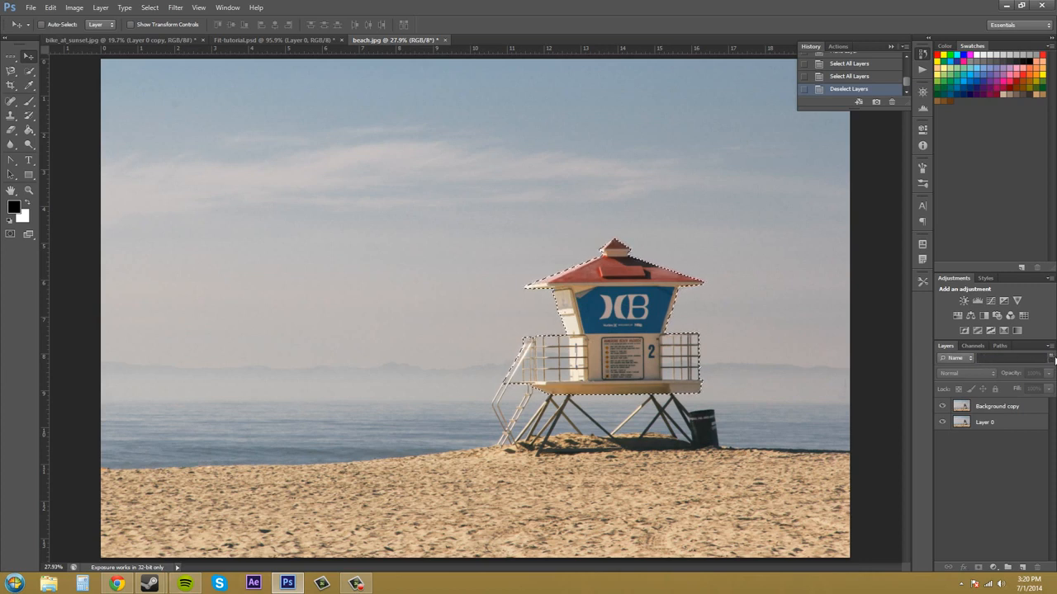
pyautogui.click(1052, 359)
pyautogui.click(1053, 361)
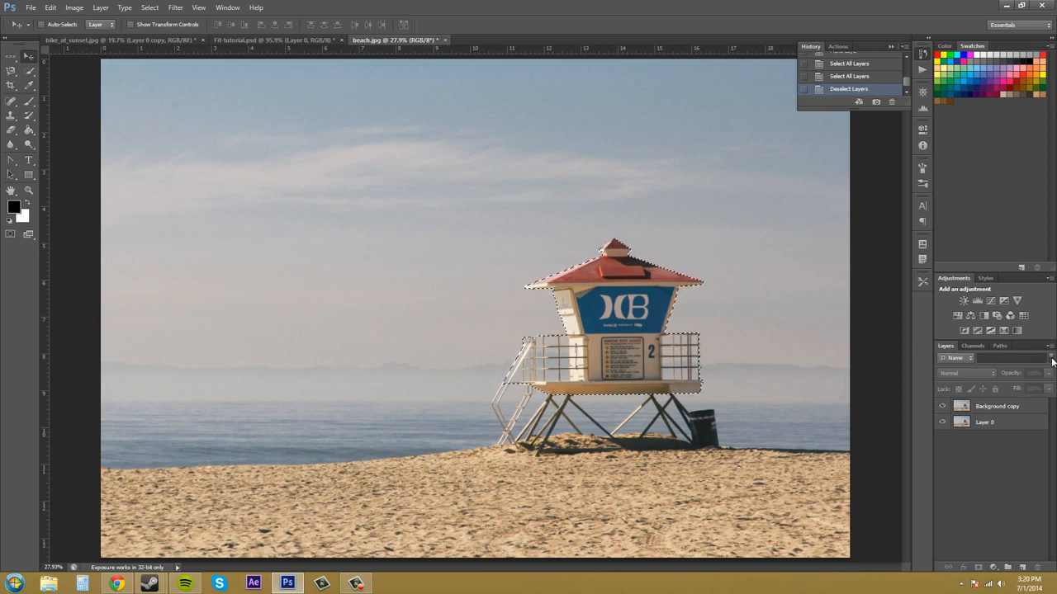
pyautogui.click(971, 359)
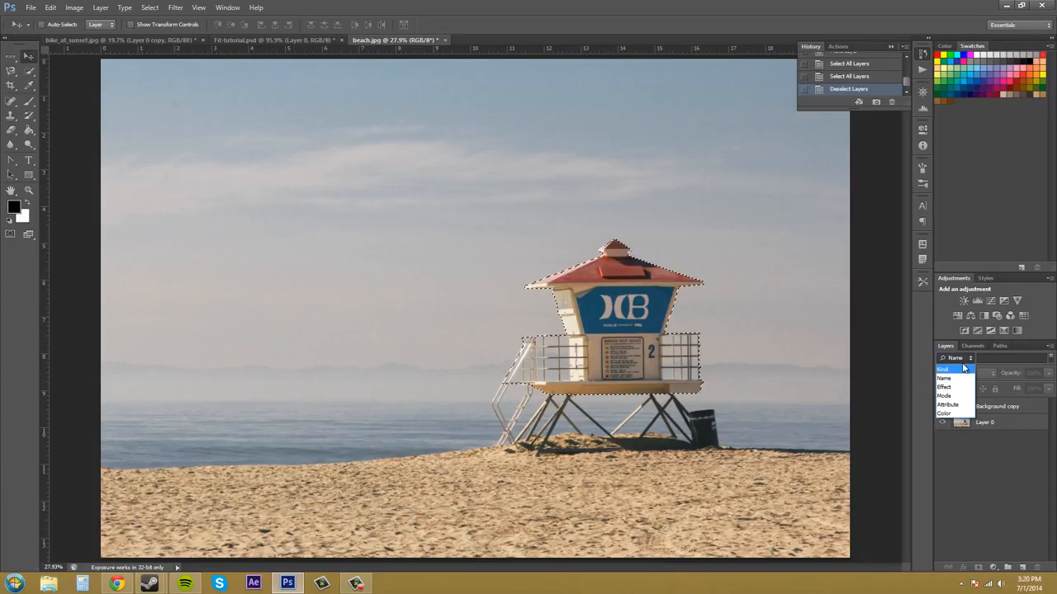
pyautogui.click(953, 378)
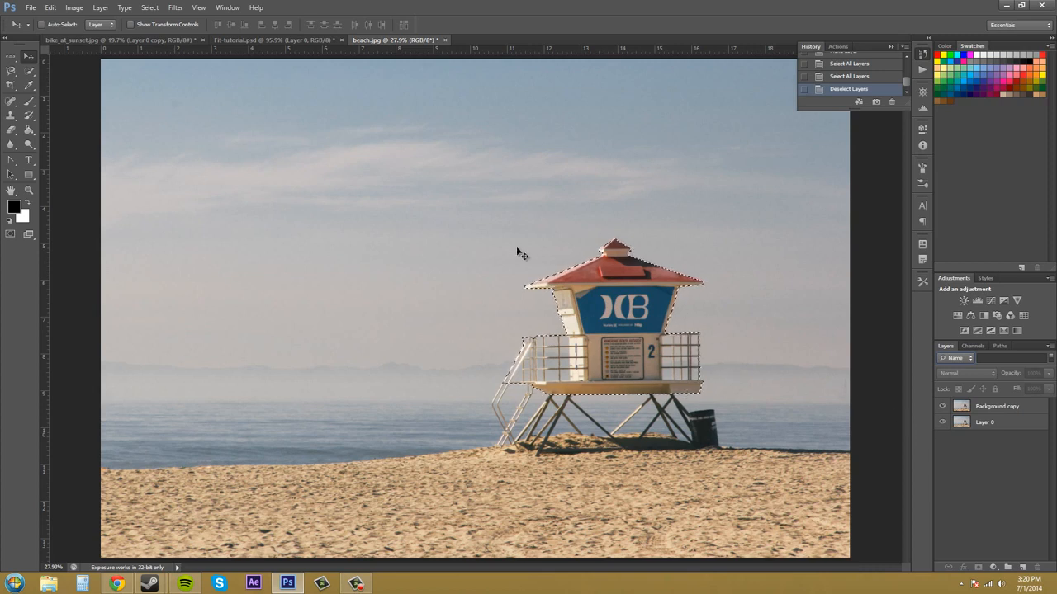
# Activate the Quick Selection tool to locate its Refine Edge option, and return to the Move tool
pyautogui.click(151, 8)
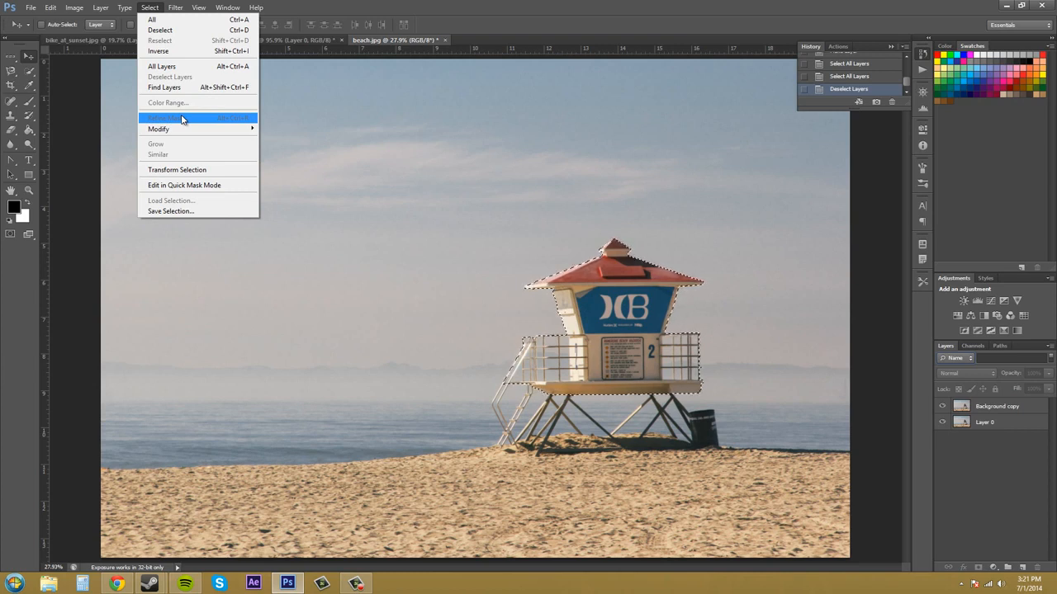
pyautogui.moveTo(256, 8)
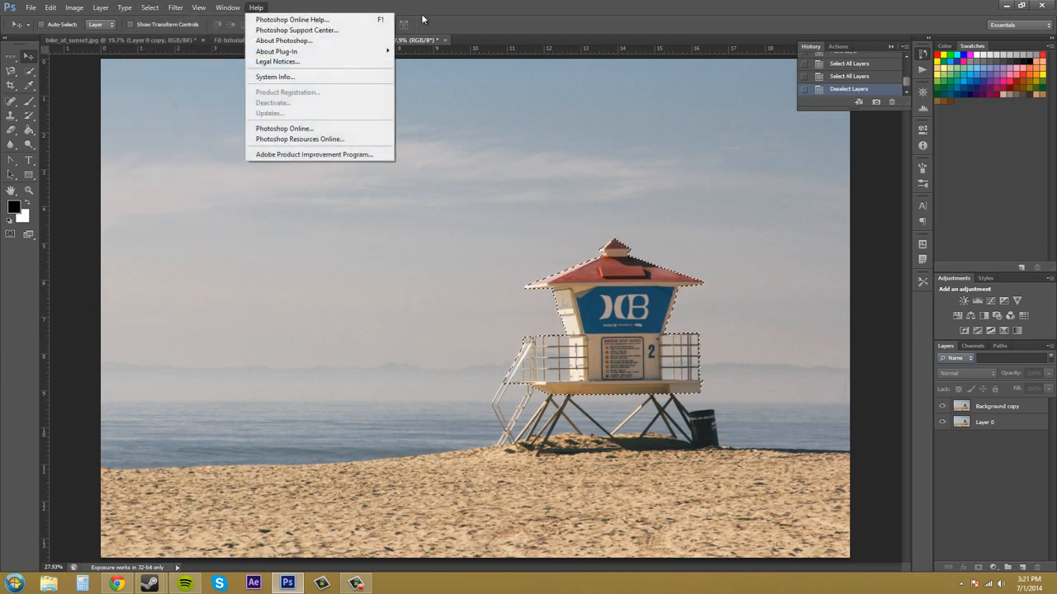
pyautogui.click(452, 8)
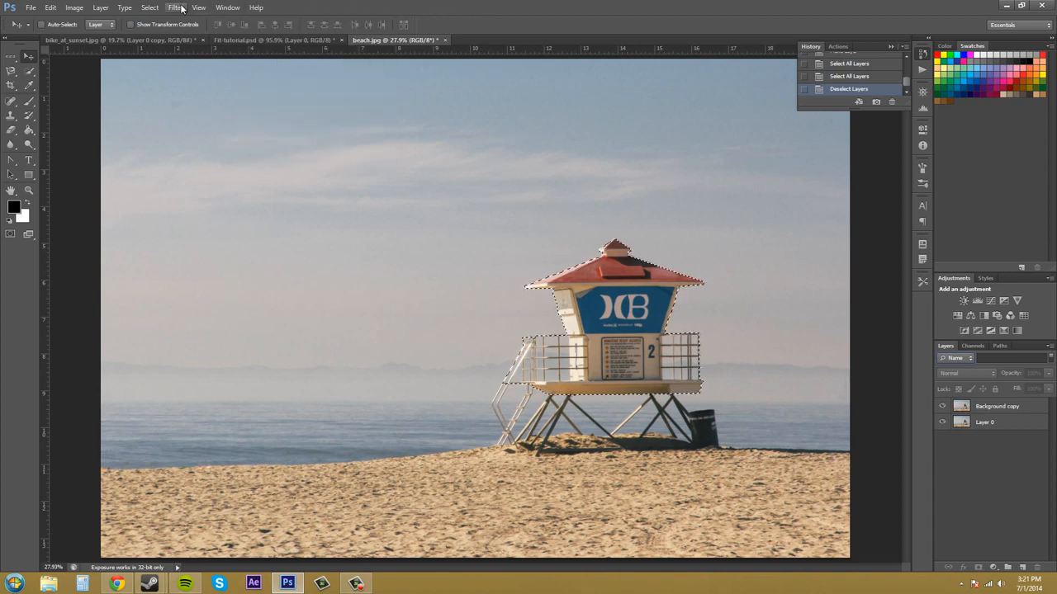
pyautogui.click(29, 85)
pyautogui.click(28, 73)
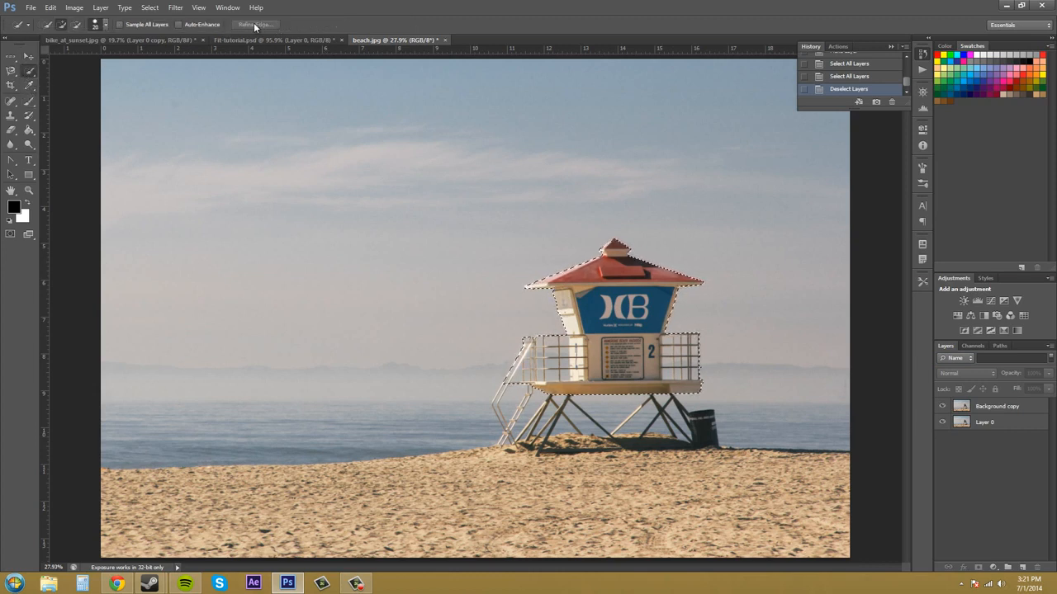
pyautogui.click(24, 59)
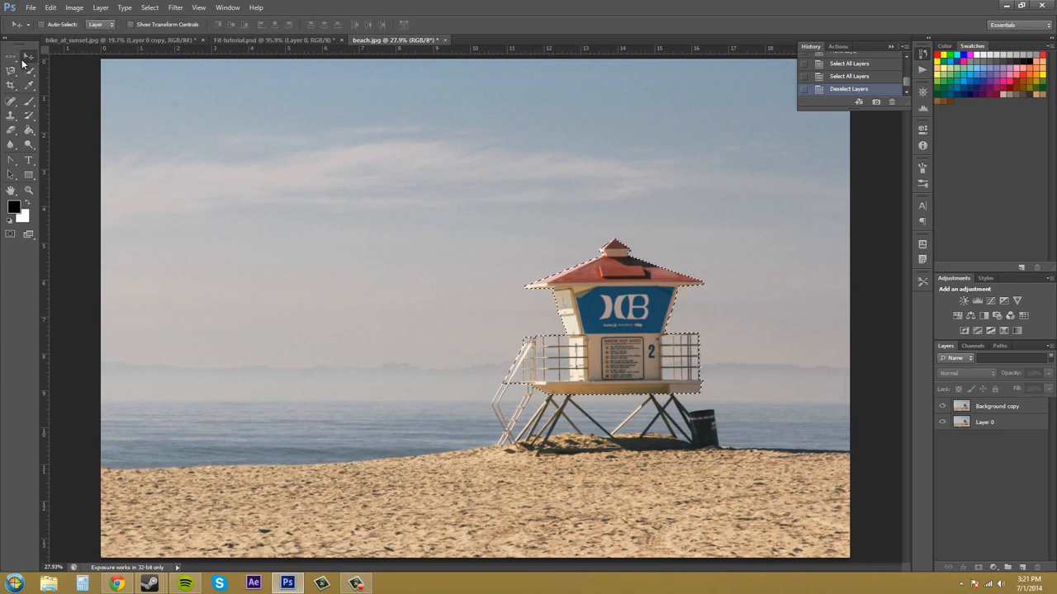
# Open the Expand Selection settings for the tower selection, move the dialog clear of the tower, and cancel it
pyautogui.click(175, 8)
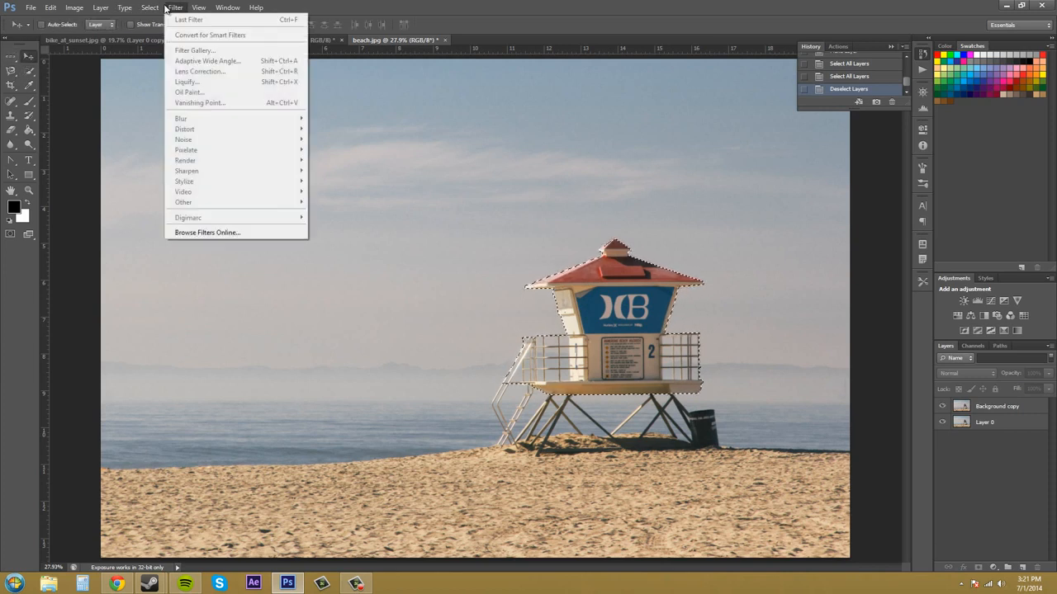
pyautogui.moveTo(139, 9)
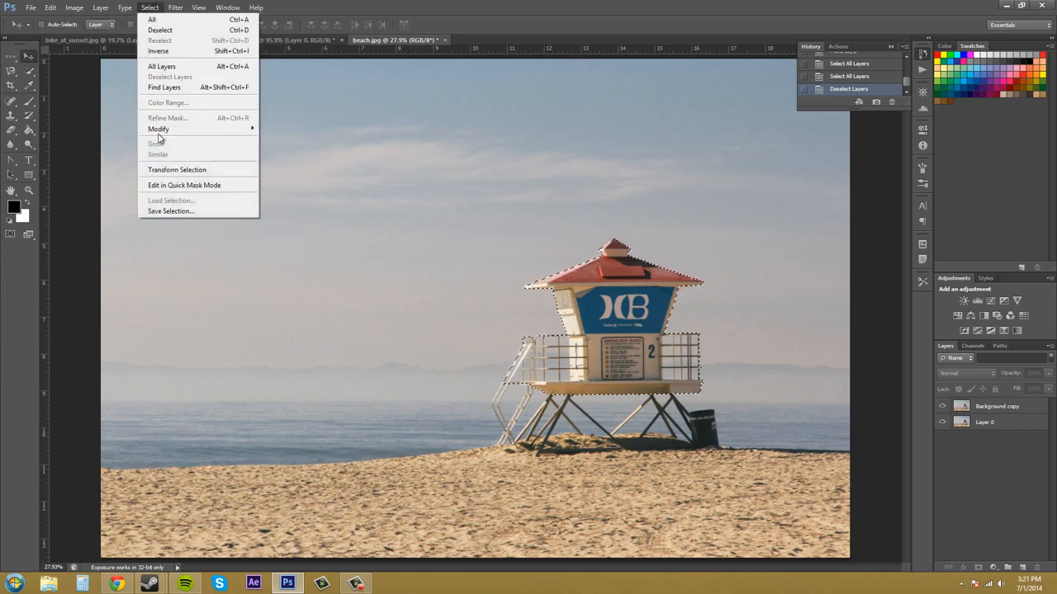
pyautogui.moveTo(158, 130)
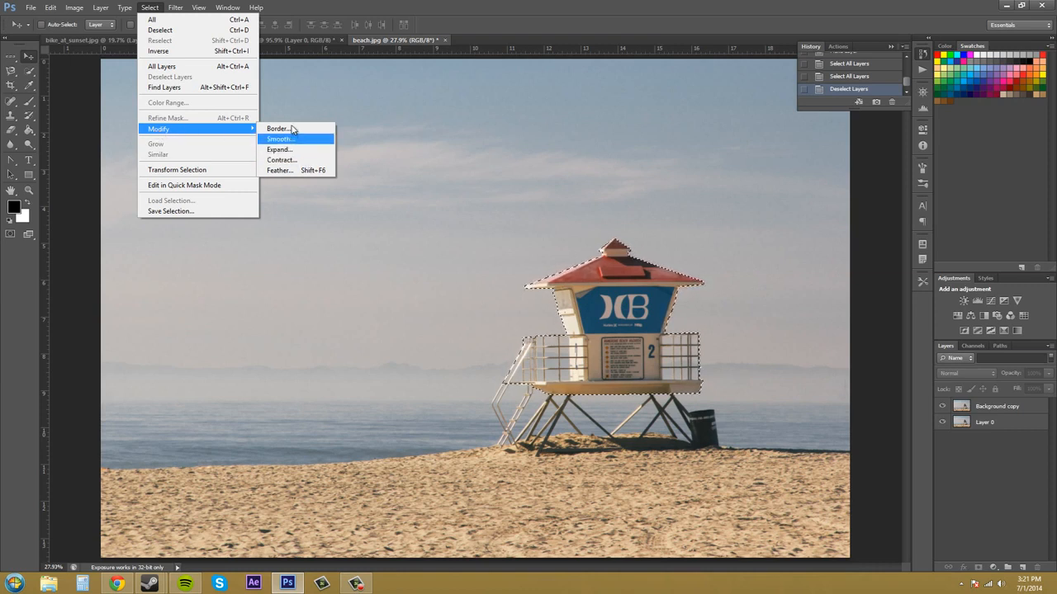
pyautogui.click(290, 150)
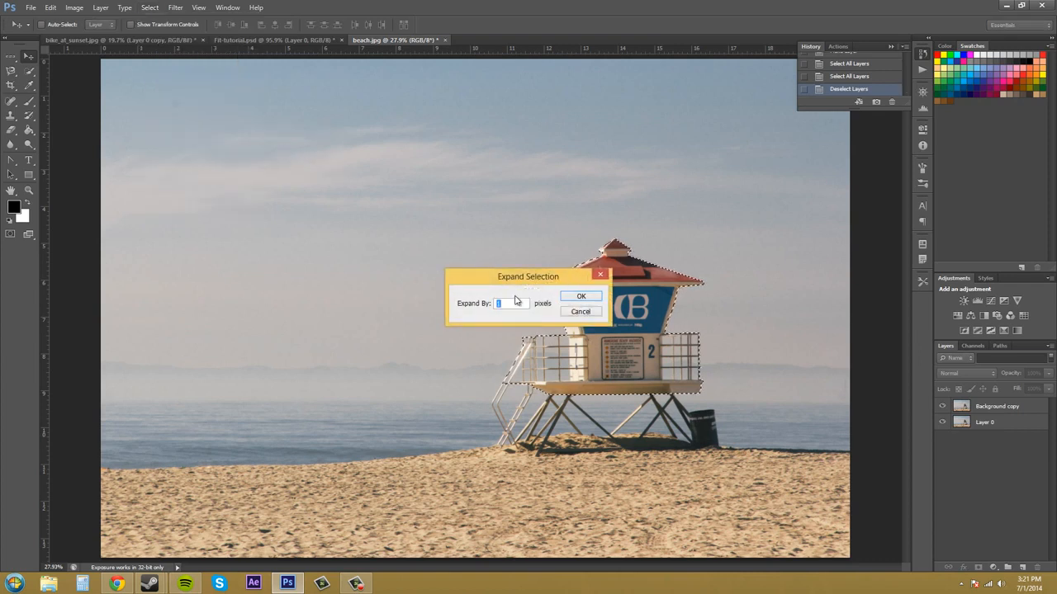
pyautogui.moveTo(475, 268); pyautogui.dragTo(376, 256)
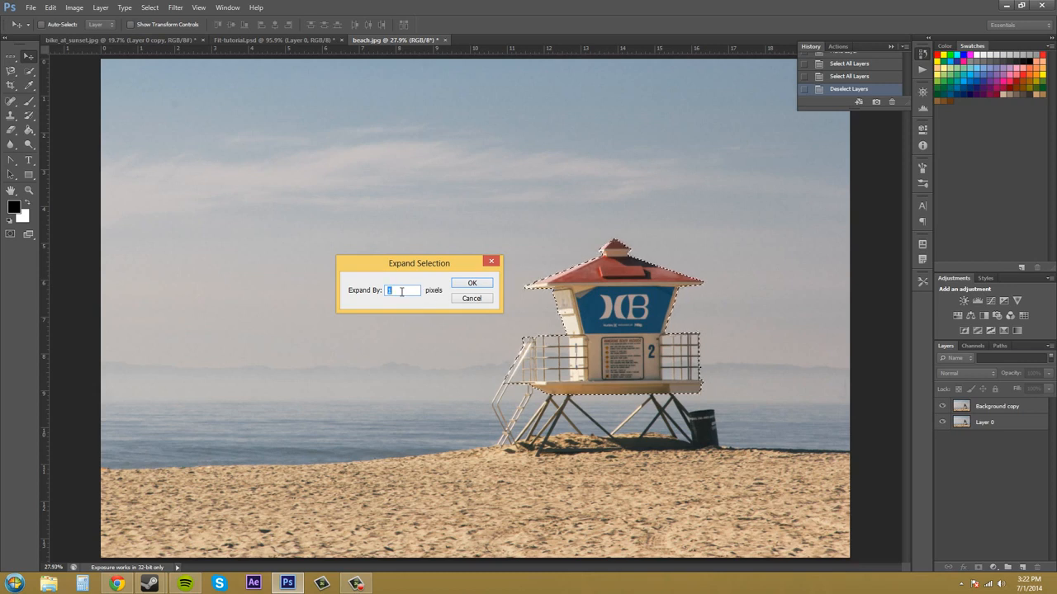
pyautogui.click(488, 300)
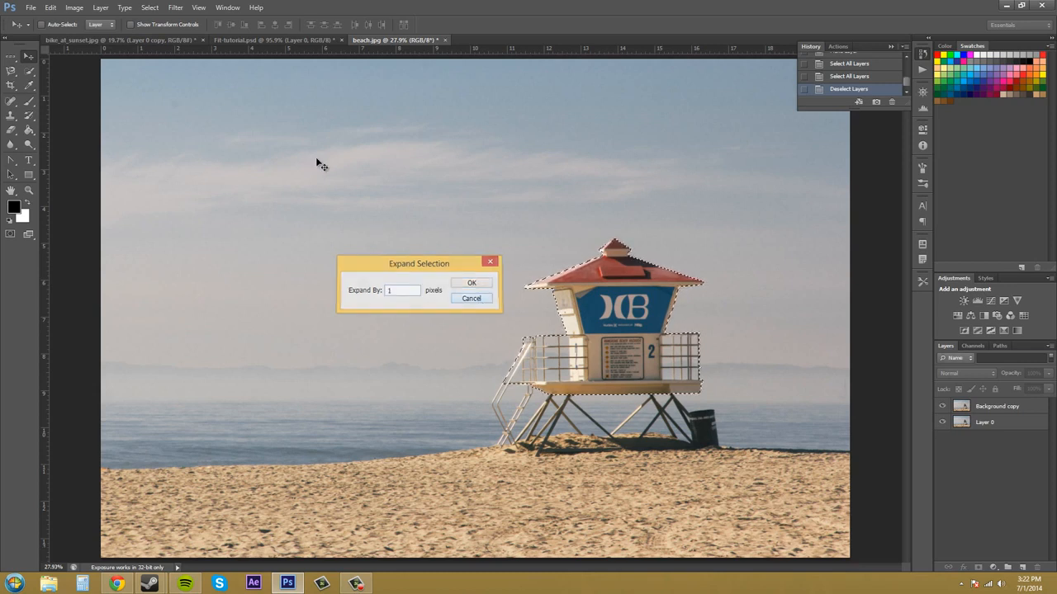
# Try to contract the tower selection by 0 pixels, and cancel the Contract command
pyautogui.click(147, 8)
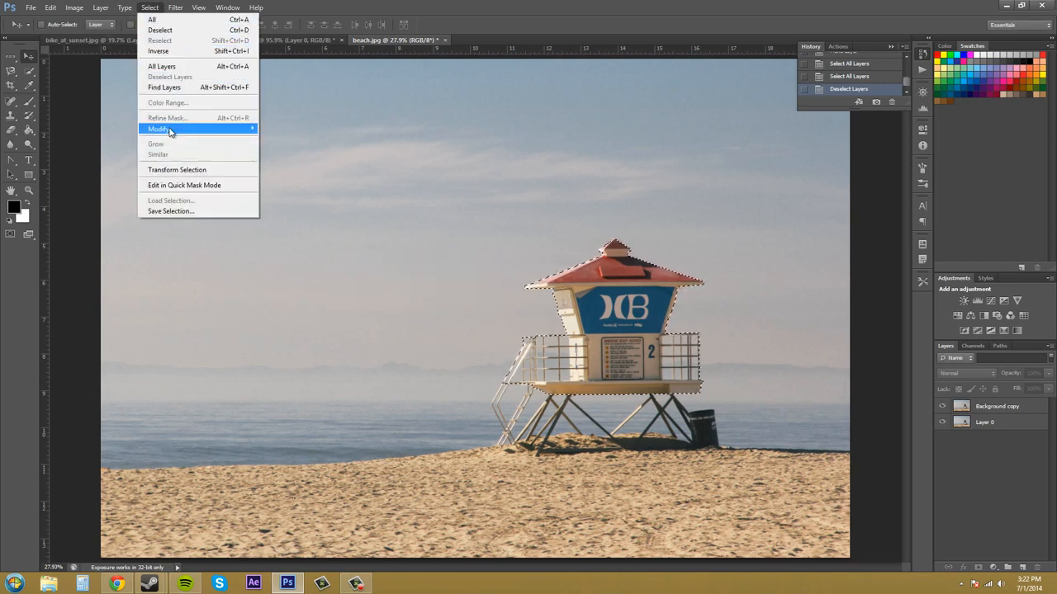
pyautogui.moveTo(198, 129)
pyautogui.click(291, 160)
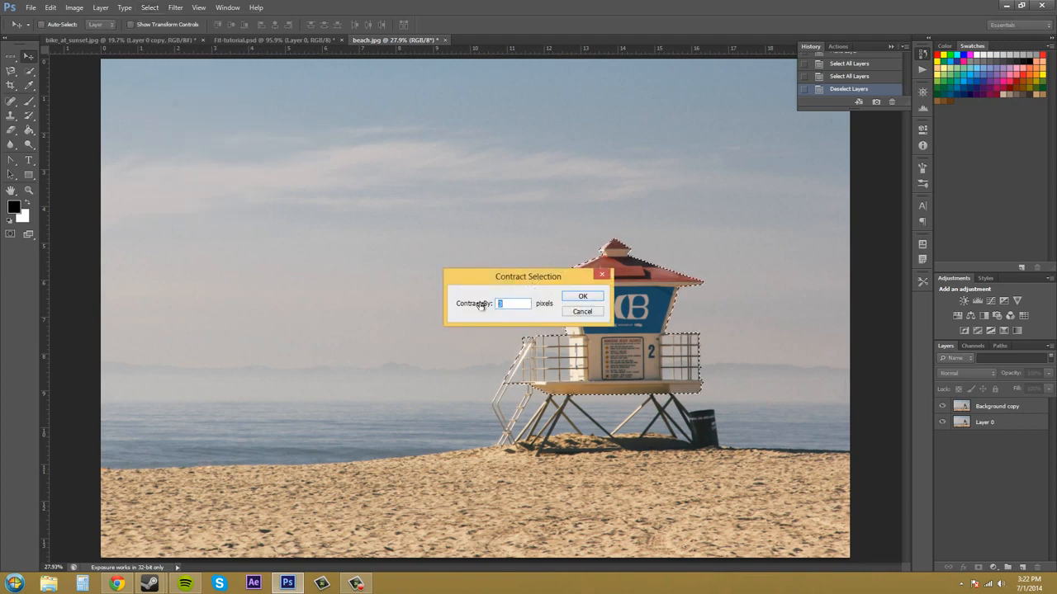
pyautogui.write('0')
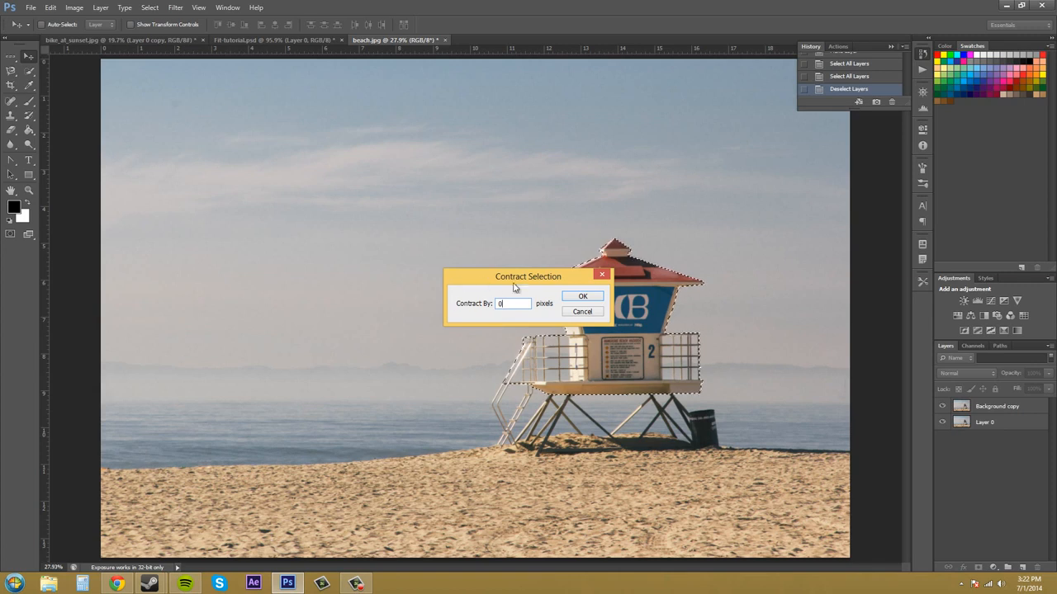
pyautogui.click(582, 296)
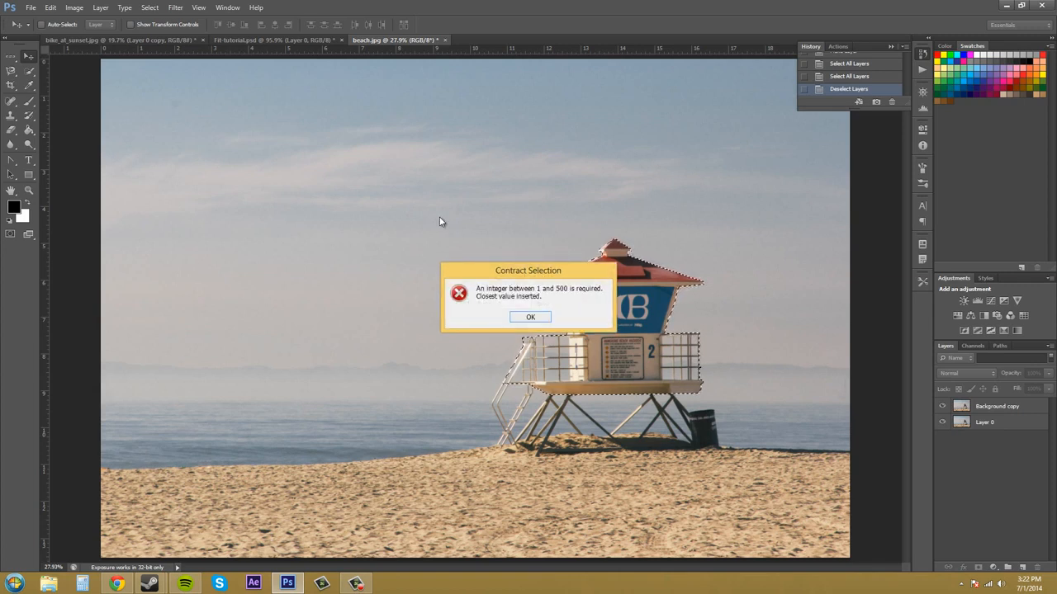
pyautogui.click(530, 317)
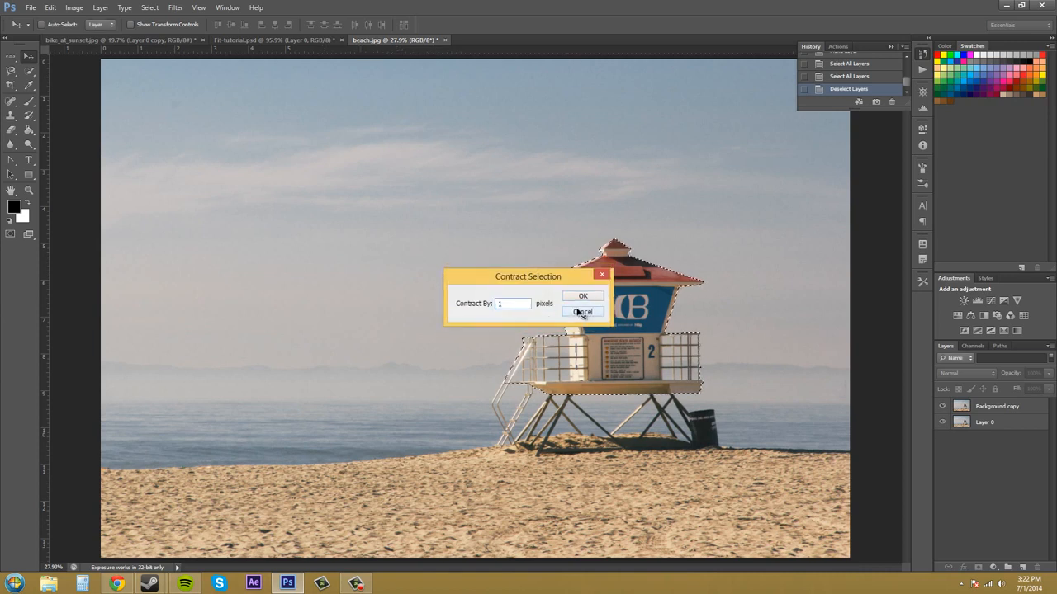
pyautogui.click(581, 309)
# Make the Background copy layer active and check the Grow and Similar selection commands
pyautogui.click(174, 10)
pyautogui.moveTo(150, 8)
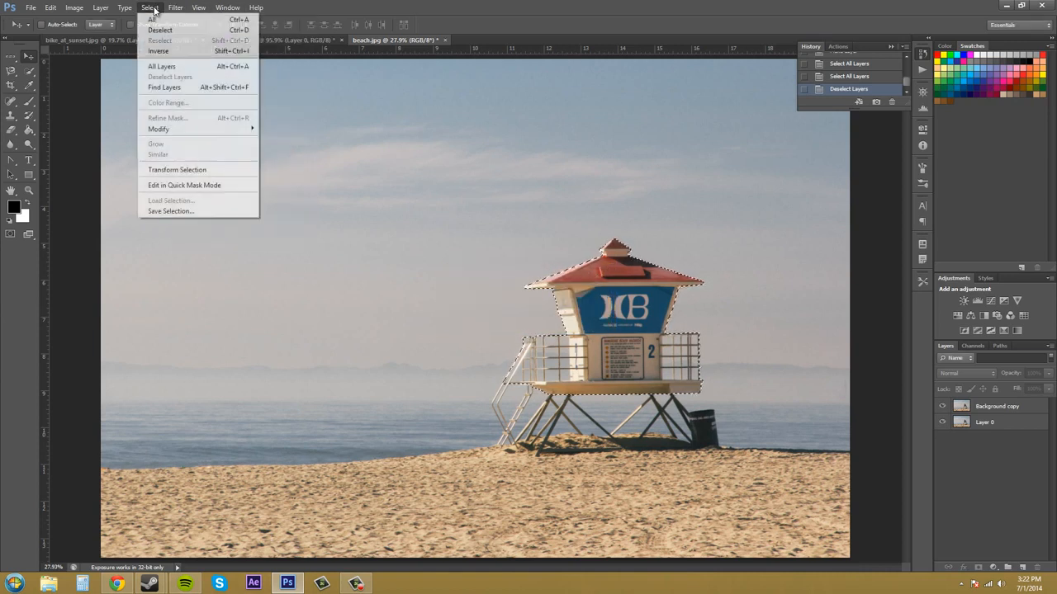
pyautogui.moveTo(184, 135)
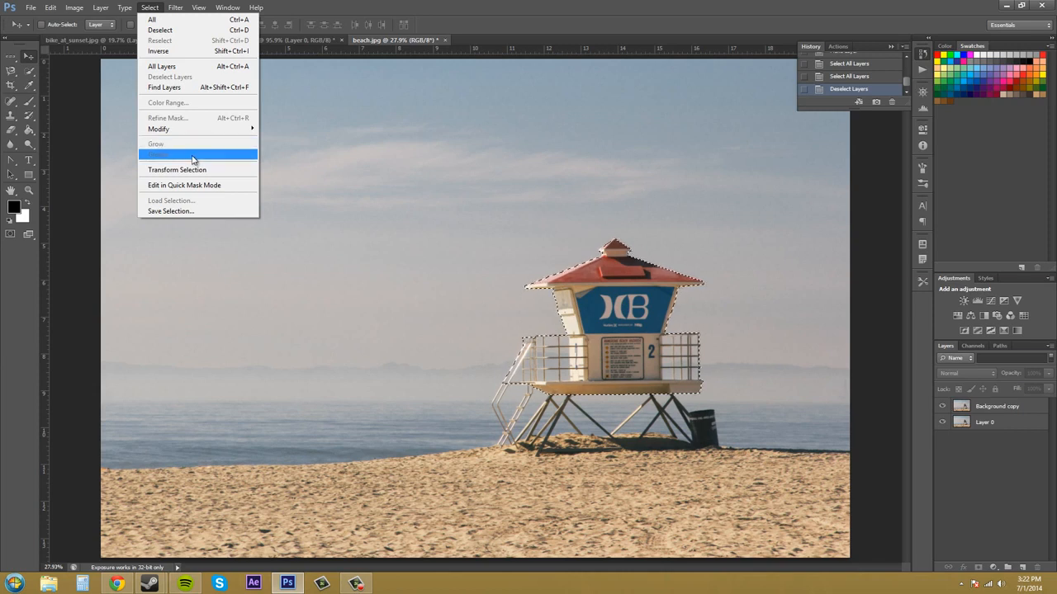
pyautogui.click(1012, 405)
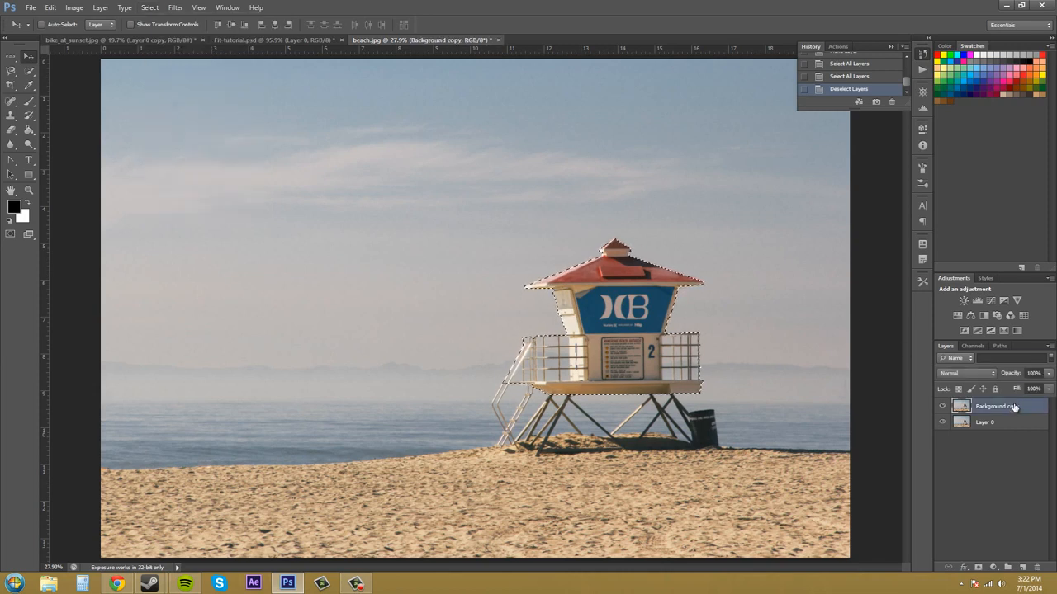
pyautogui.click(160, 9)
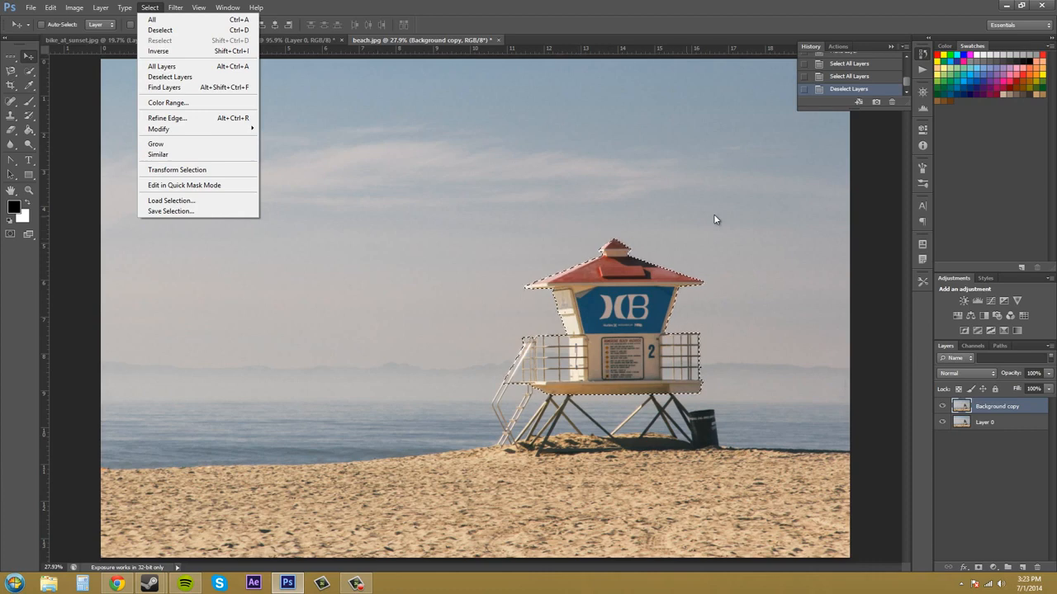
# Apply the Similar command to the tower selection on the Background copy layer
pyautogui.click(542, 268)
pyautogui.moveTo(543, 268); pyautogui.dragTo(604, 255)
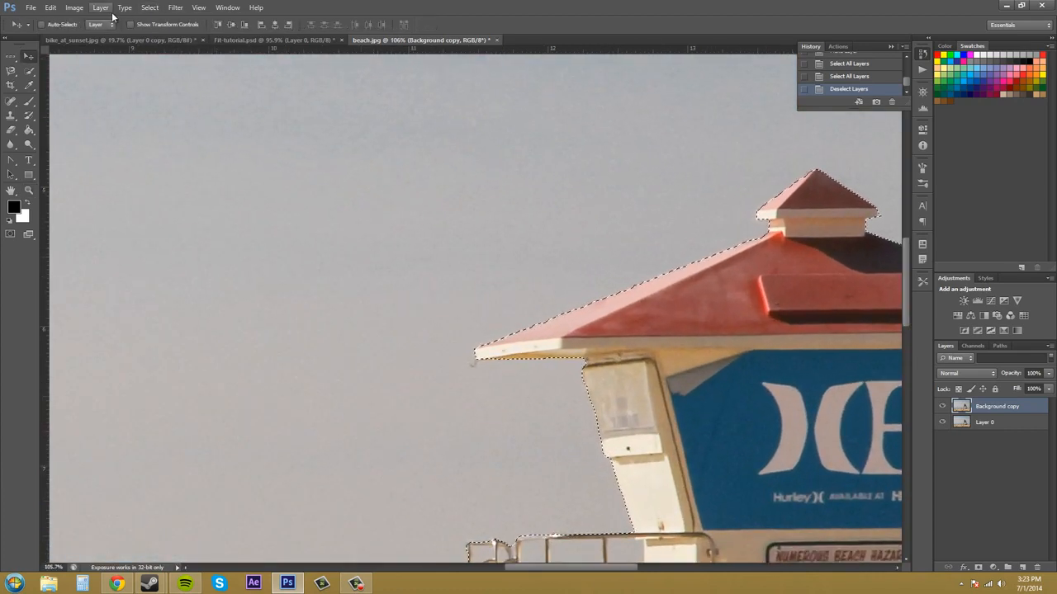
pyautogui.click(150, 7)
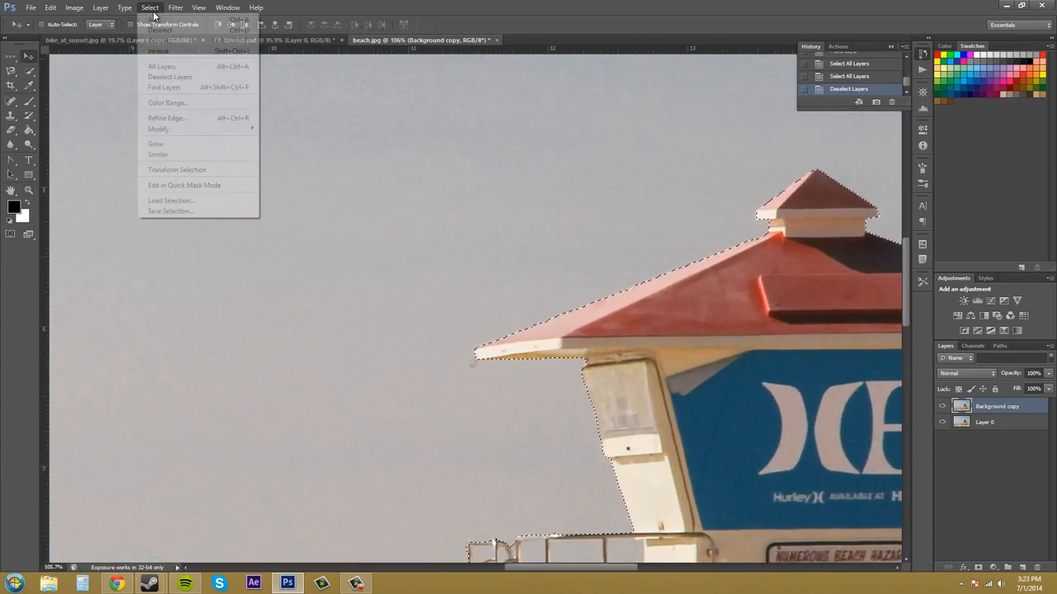
pyautogui.click(168, 155)
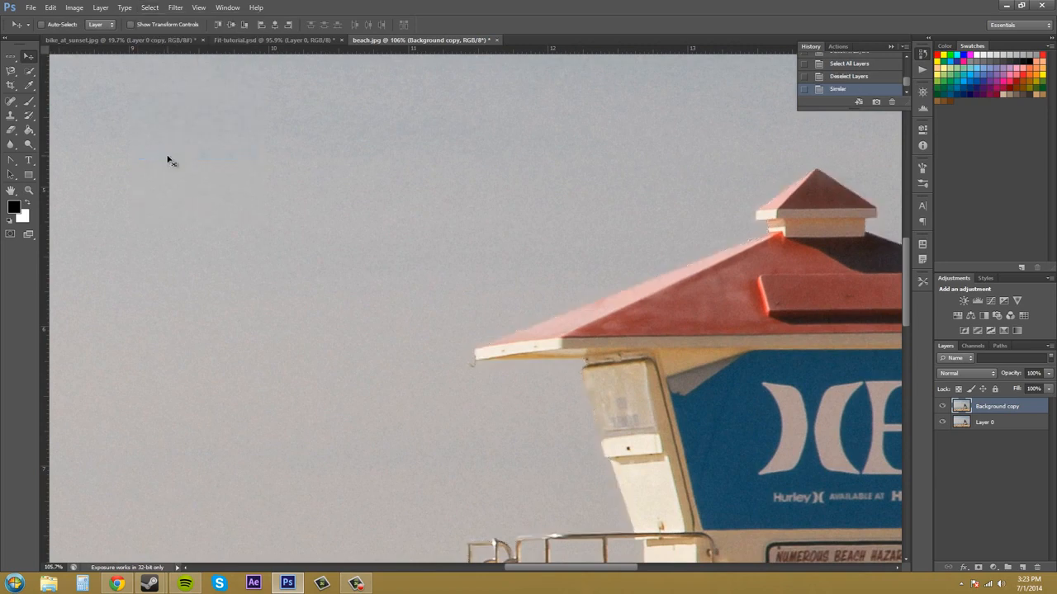
# Examine the tower's roof, railings and platform for selection edges, and undo the Similar command
pyautogui.scroll(-1, 557, 240)
pyautogui.scroll(-1, 557, 240)
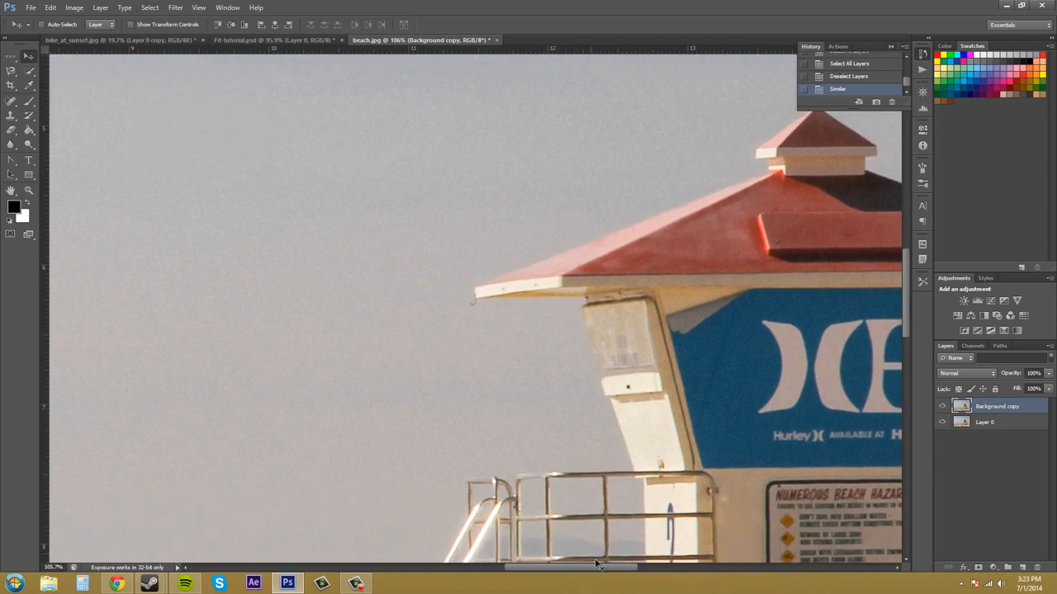
pyautogui.hscroll(6, 648, 513)
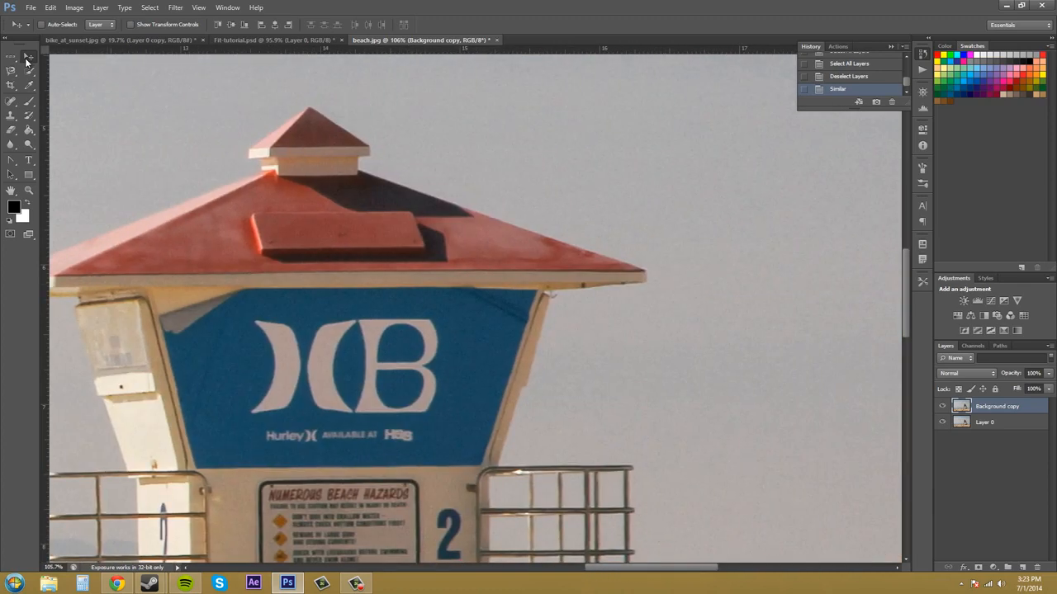
pyautogui.scroll(-3, 582, 355)
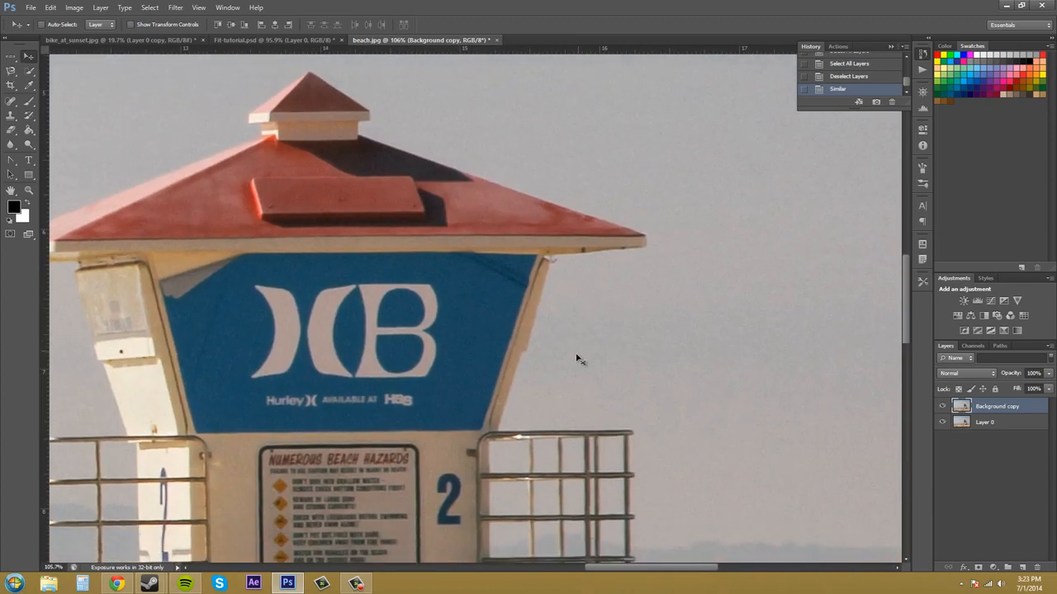
pyautogui.scroll(-3, 562, 373)
pyautogui.scroll(2, 547, 372)
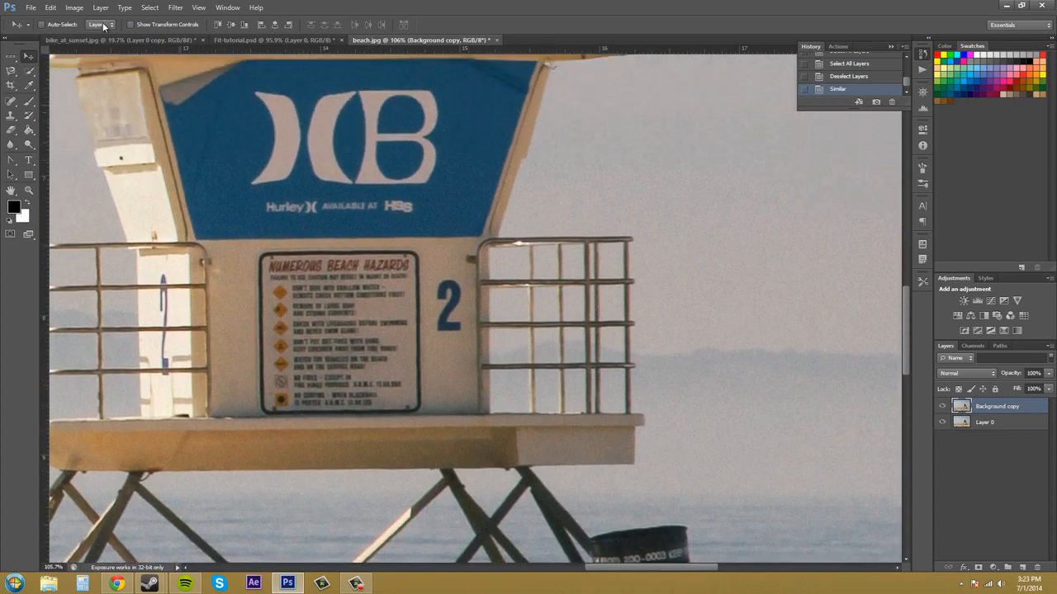
pyautogui.click(30, 7)
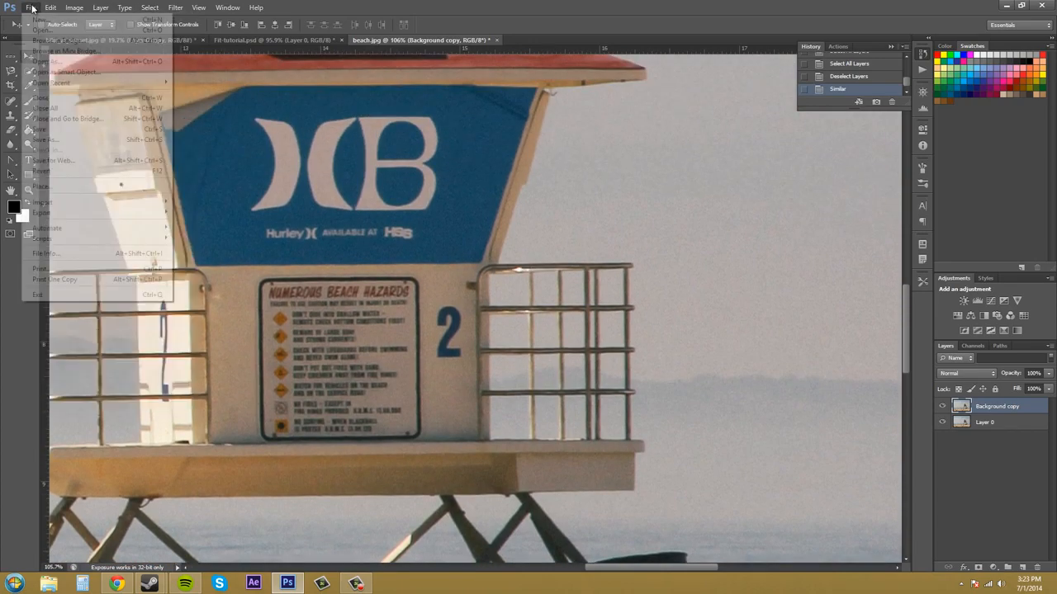
pyautogui.click(58, 19)
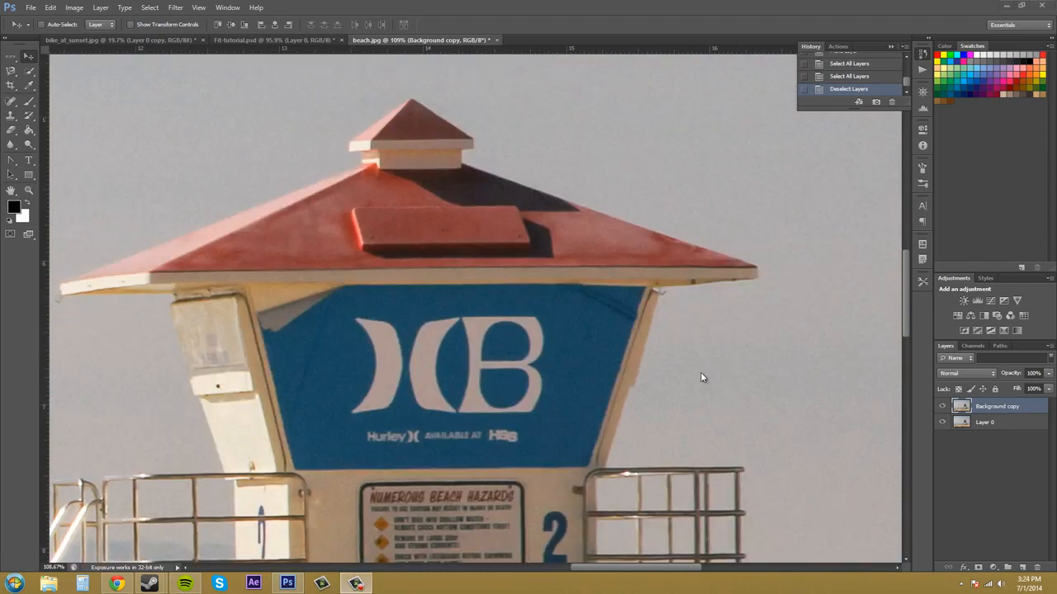
# Apply Similar to the tower selection again with the whole beach photo in view
pyautogui.press('z')
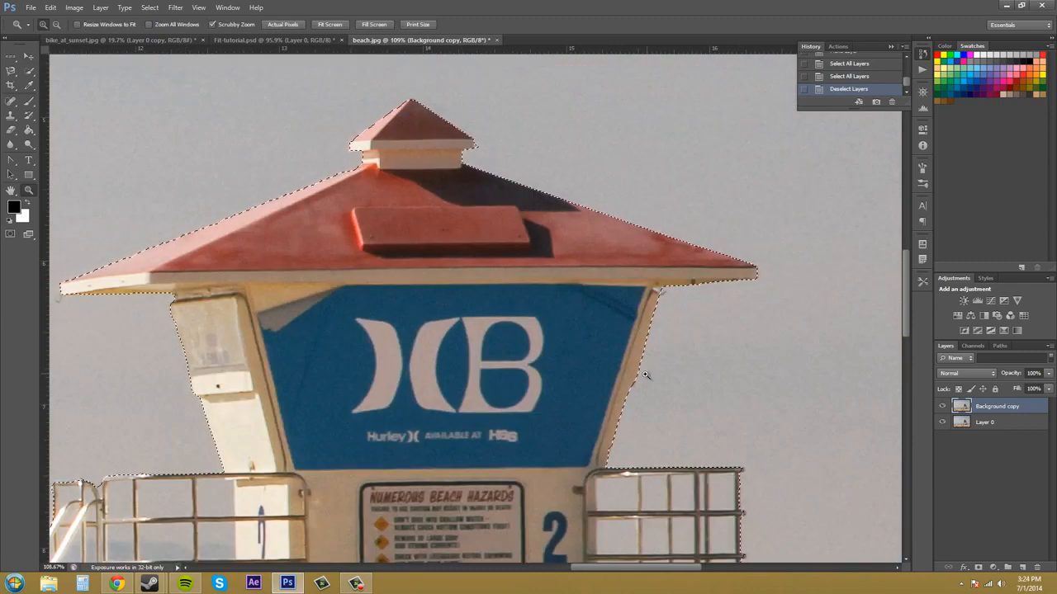
pyautogui.moveTo(646, 373); pyautogui.dragTo(617, 377)
pyautogui.press('v')
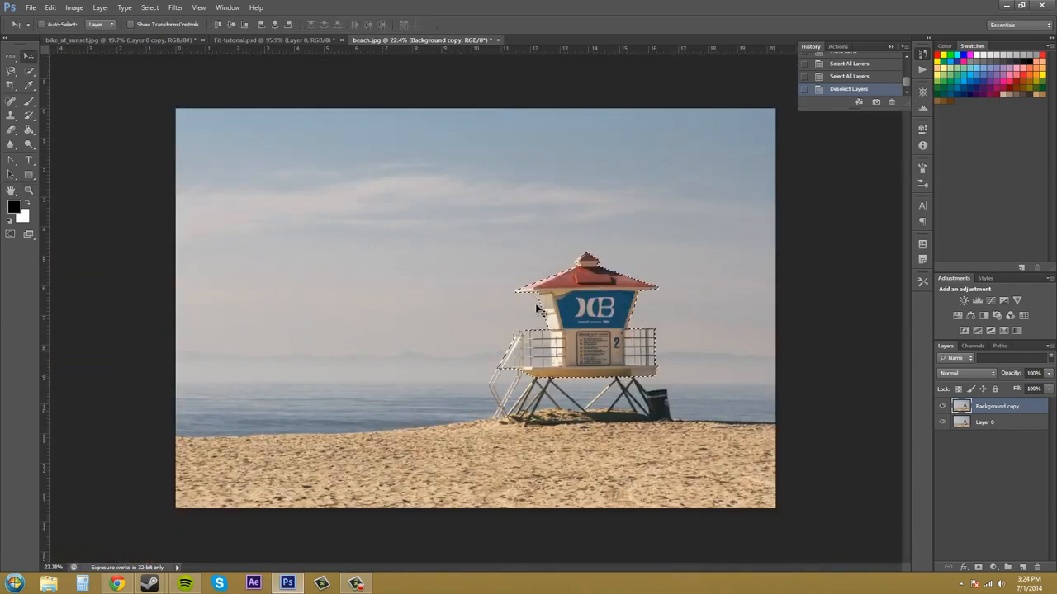
pyautogui.click(149, 7)
pyautogui.click(161, 155)
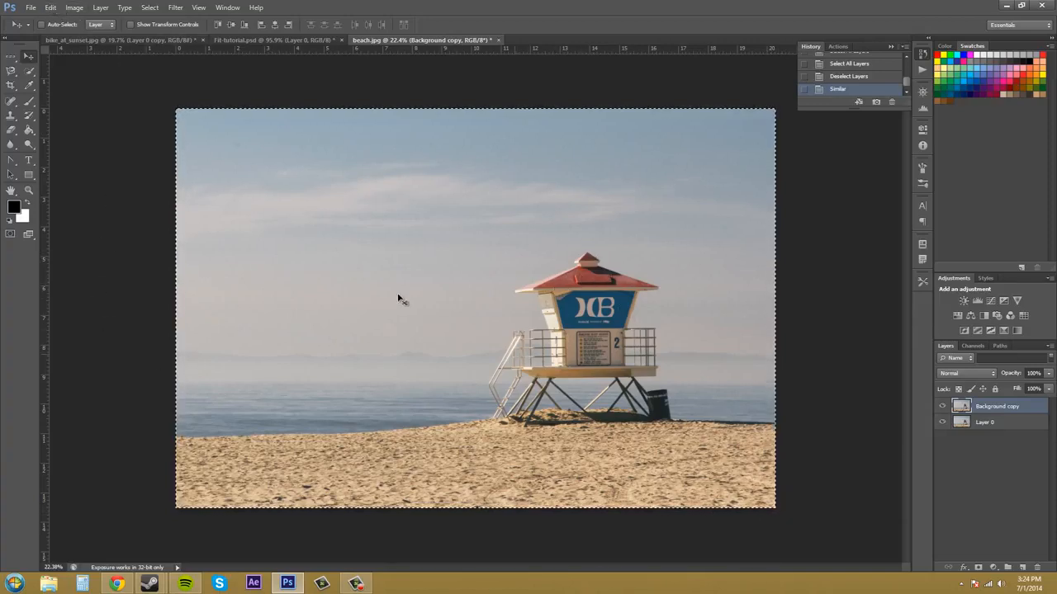
# Step back before the repeated Similar selection and reopen the list of selection commands
pyautogui.click(55, 8)
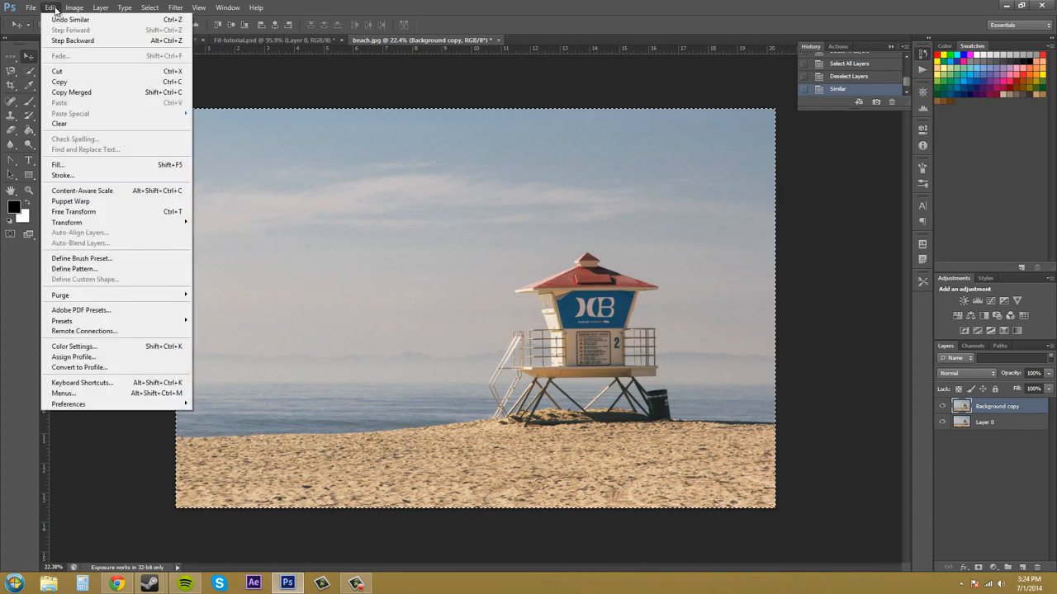
pyautogui.click(63, 19)
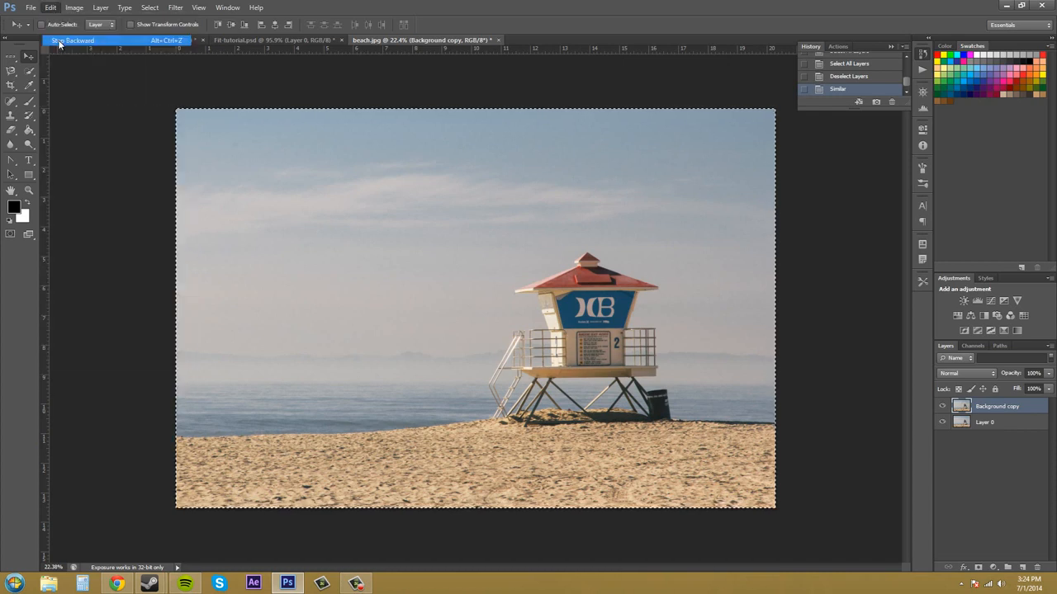
pyautogui.click(148, 8)
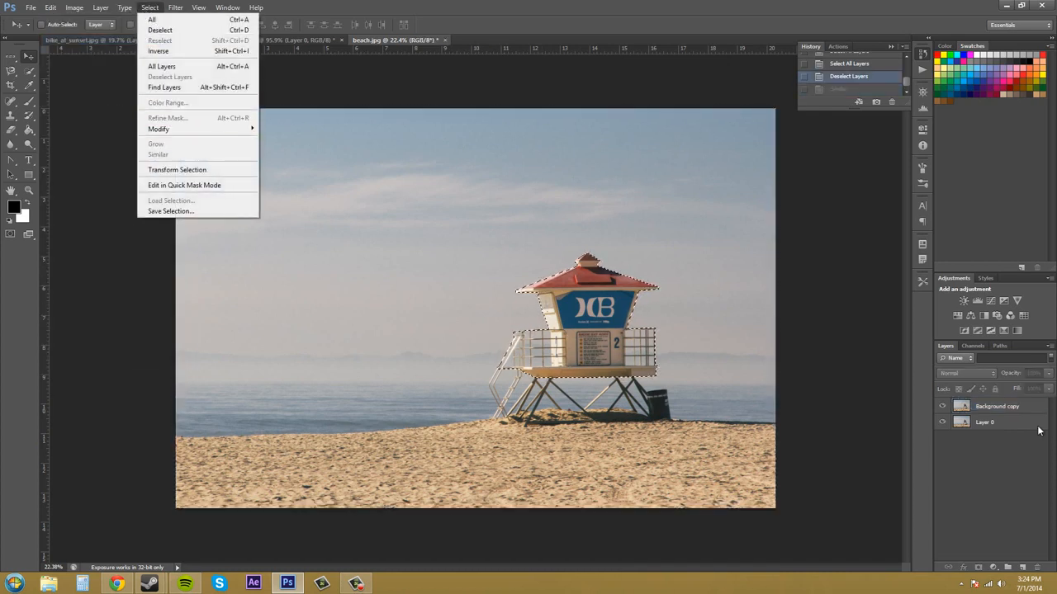
# Make the Background copy layer active so the selection commands apply to it
pyautogui.doubleClick(999, 406)
pyautogui.press('Return')
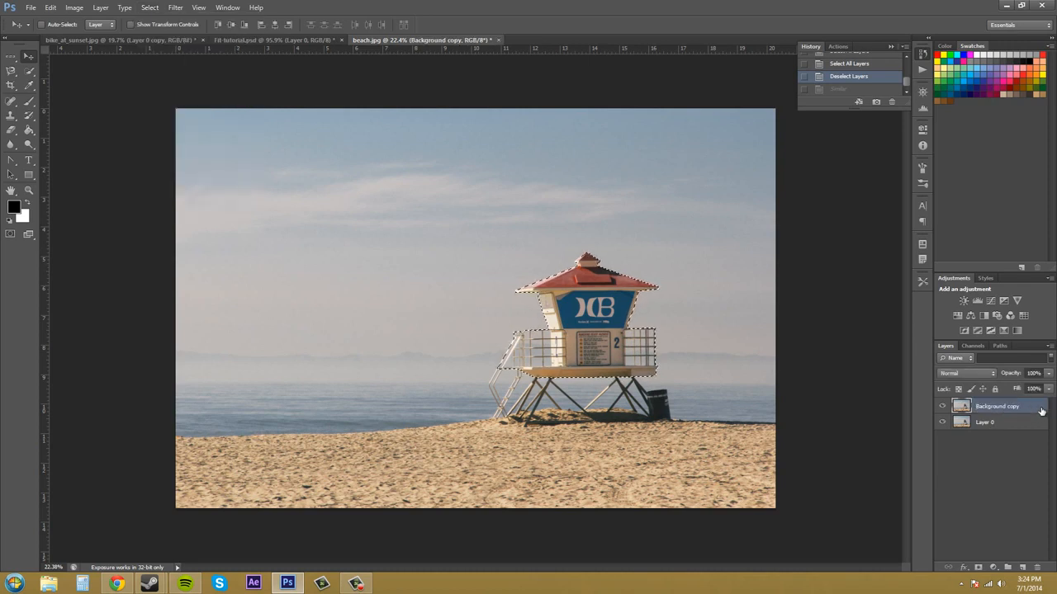
pyautogui.click(149, 8)
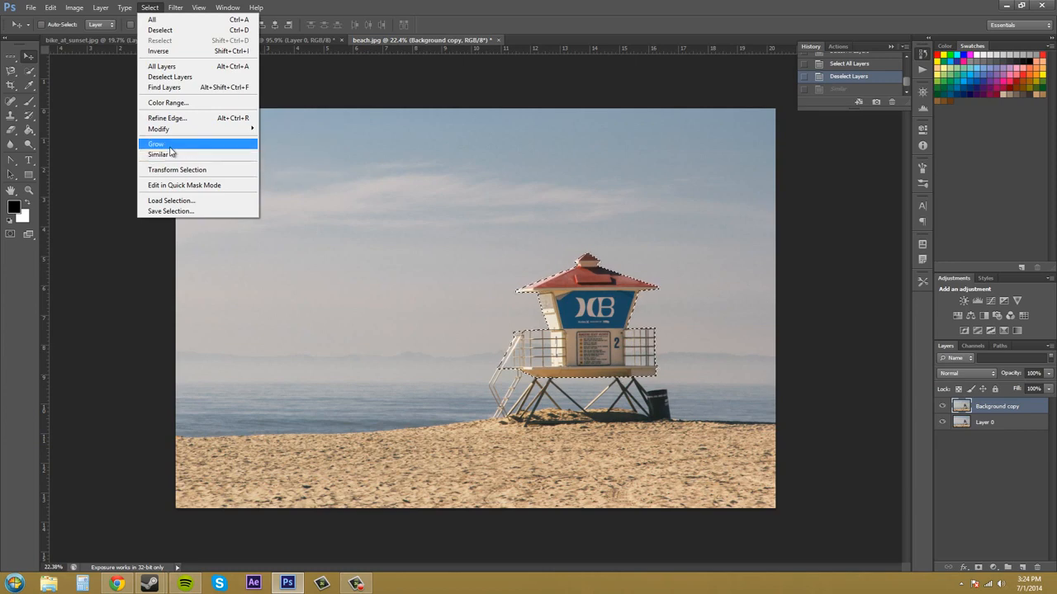
pyautogui.click(564, 264)
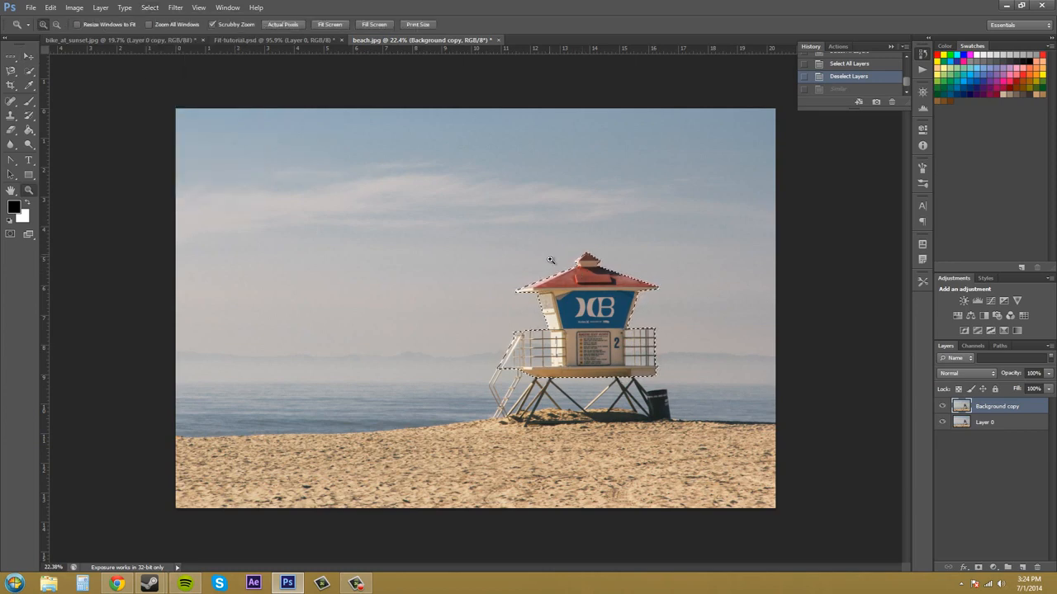
# Apply the Grow command to the tower selection on the Background copy layer and view the whole beach photo
pyautogui.scroll(5, 546, 273)
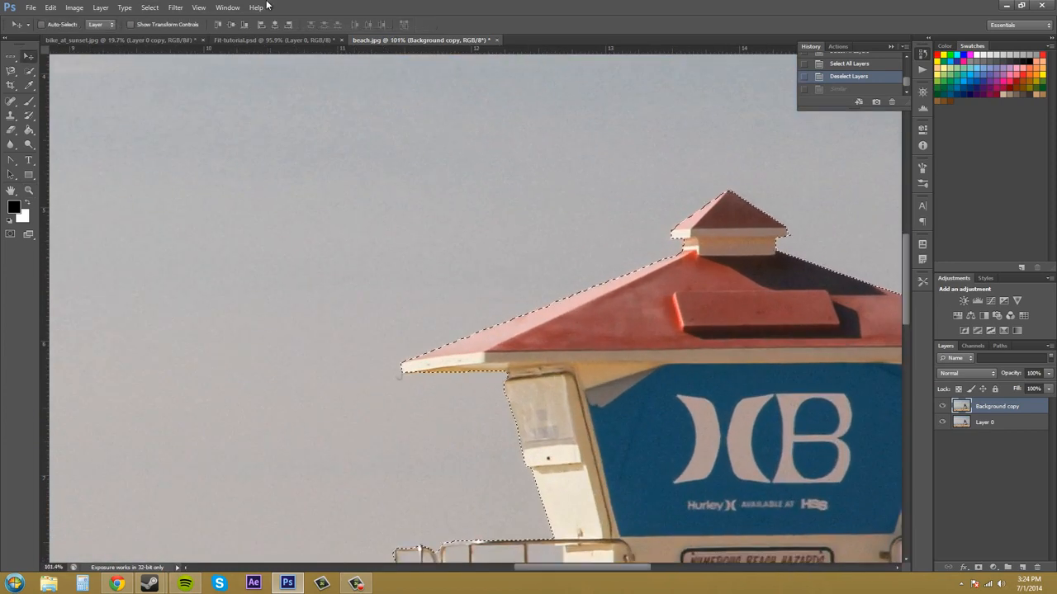
pyautogui.click(151, 8)
pyautogui.click(177, 146)
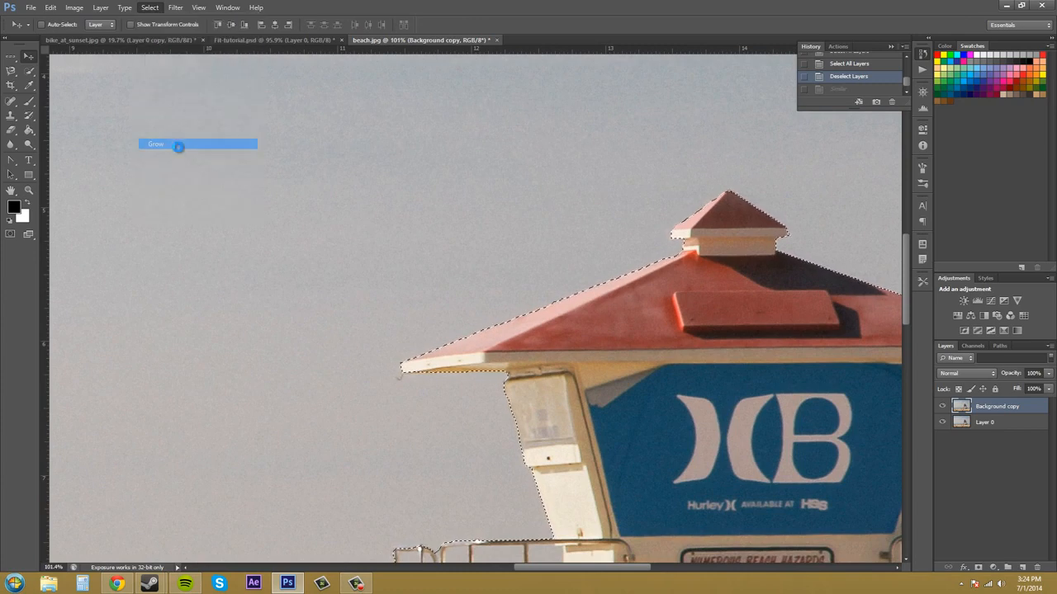
pyautogui.scroll(-1, 625, 261)
pyautogui.scroll(-8, 589, 236)
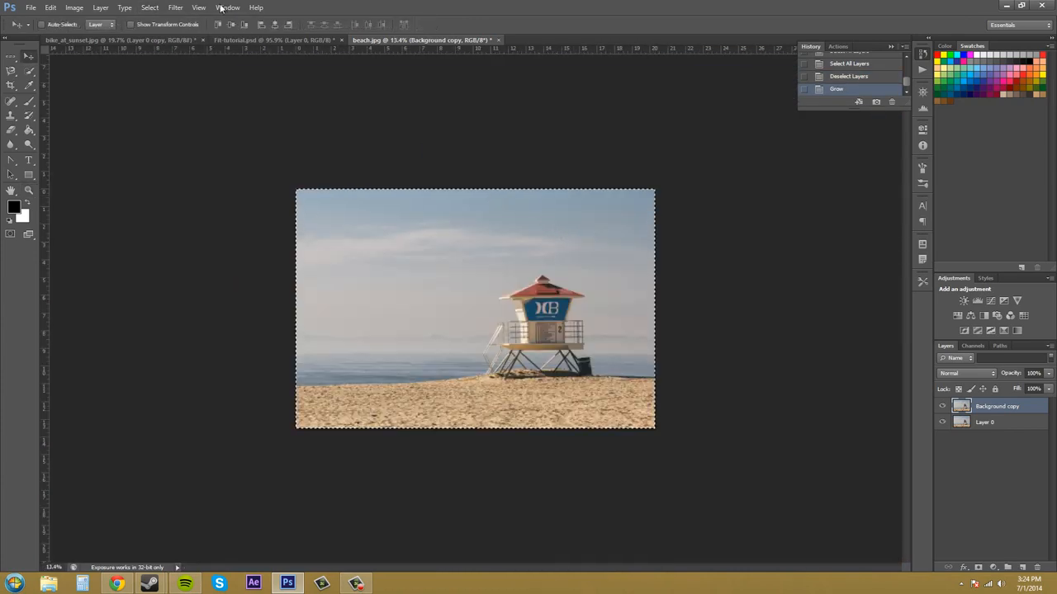
# Look through the Modify commands for the grown selection and undo the Grow command
pyautogui.click(150, 8)
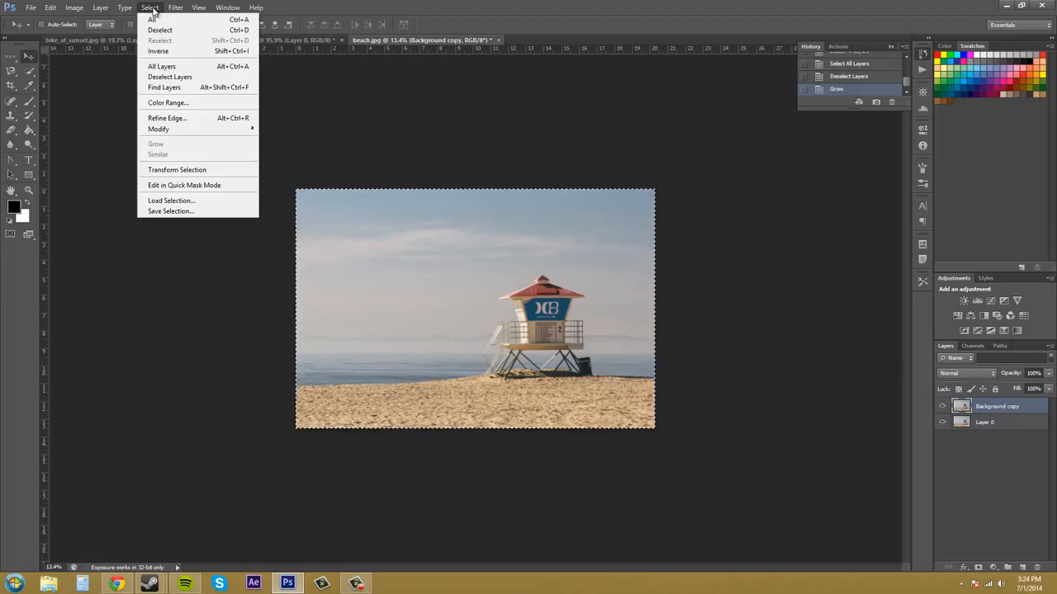
pyautogui.moveTo(129, 8)
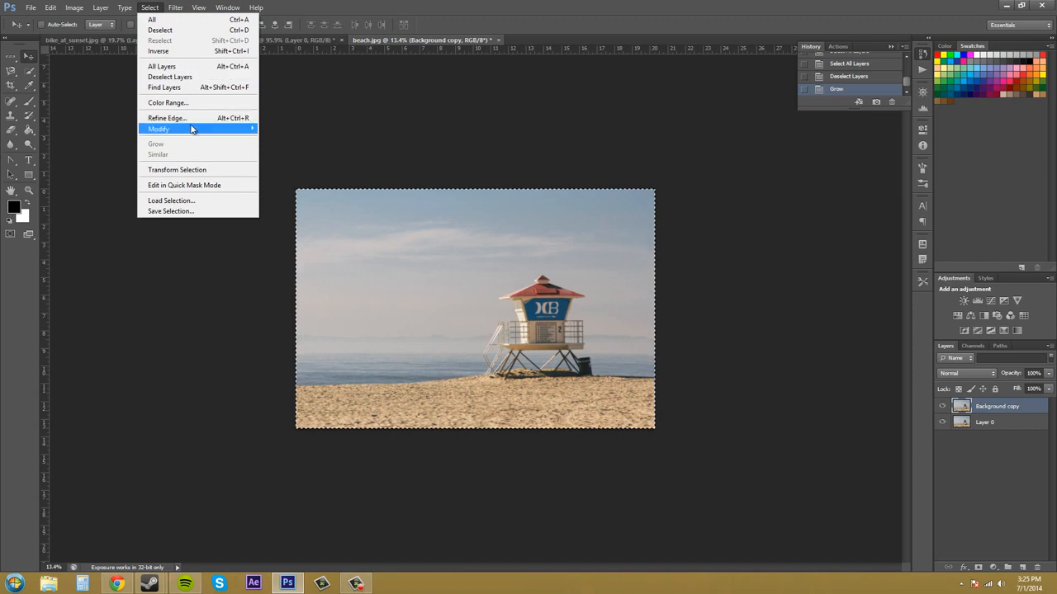
pyautogui.moveTo(191, 130)
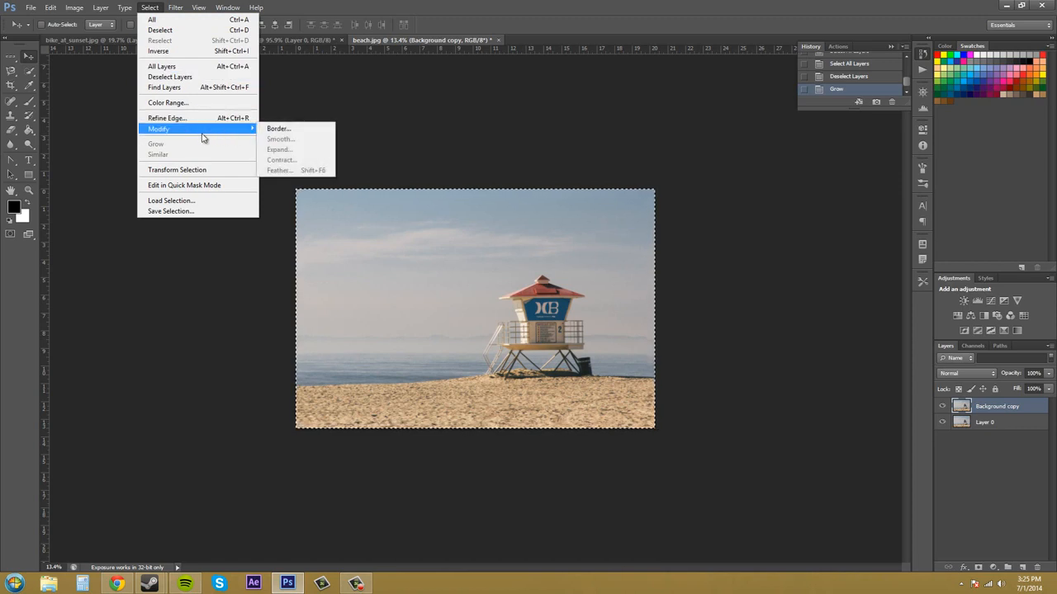
pyautogui.click(69, 20)
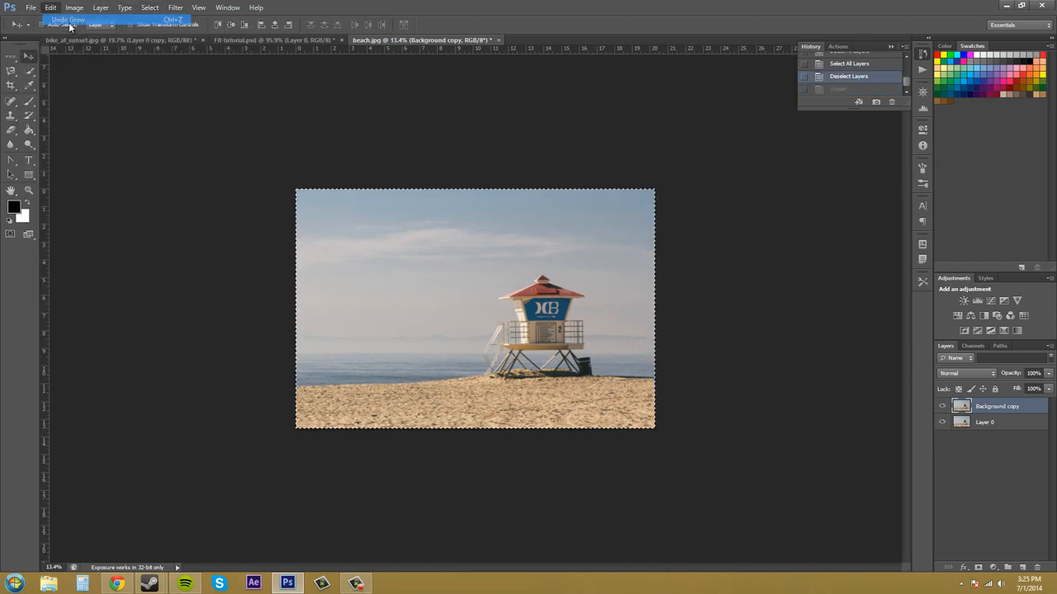
# Examine the edges of the tower selection up close along the roof, walls and railings
pyautogui.press('z')
pyautogui.moveTo(545, 302); pyautogui.dragTo(566, 297)
pyautogui.moveTo(314, 216); pyautogui.dragTo(323, 223)
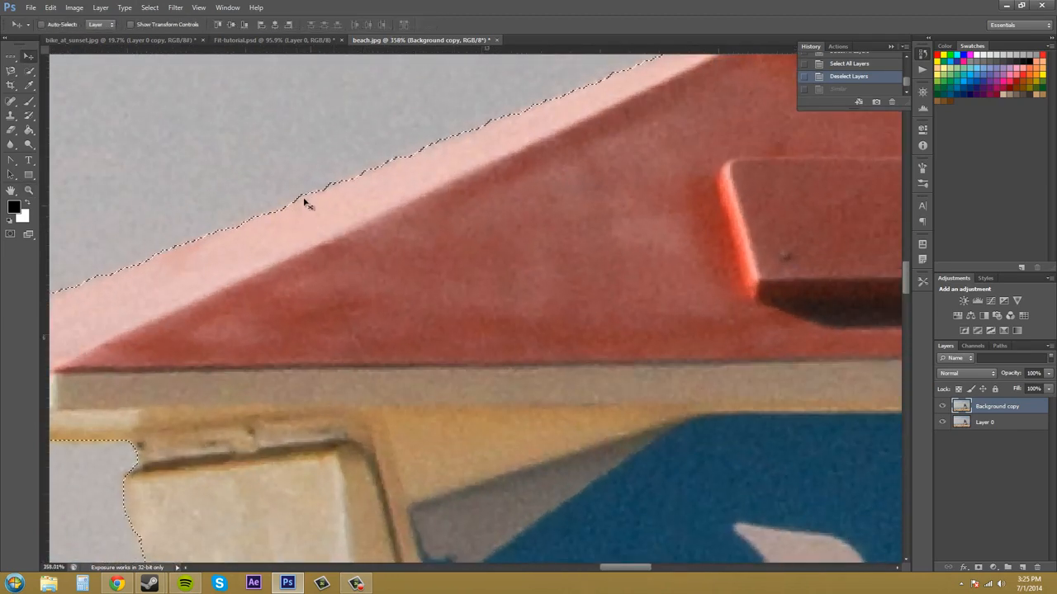
pyautogui.moveTo(382, 118); pyautogui.dragTo(316, 132)
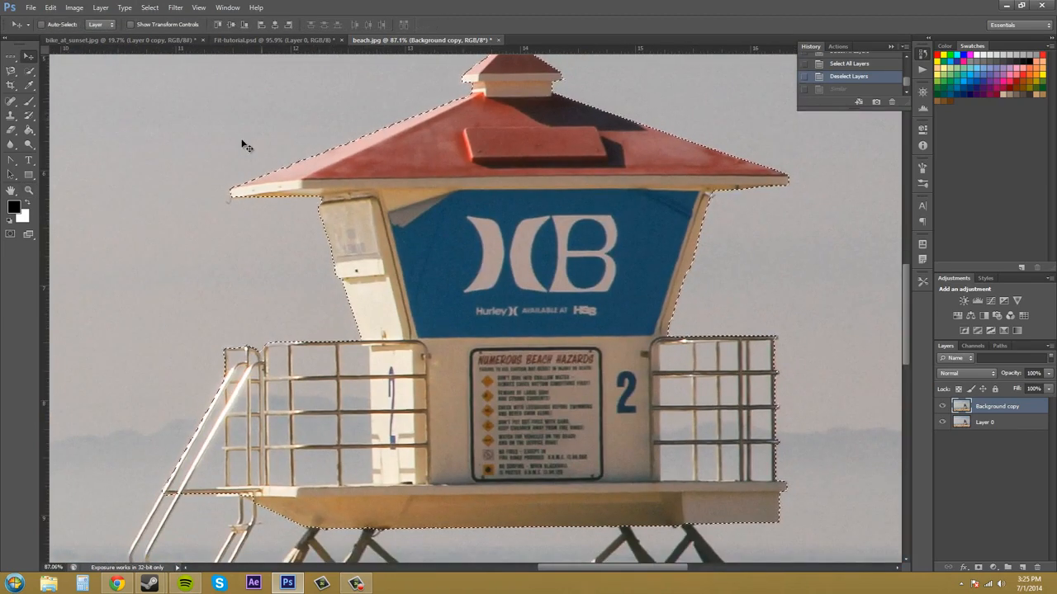
pyautogui.press('z')
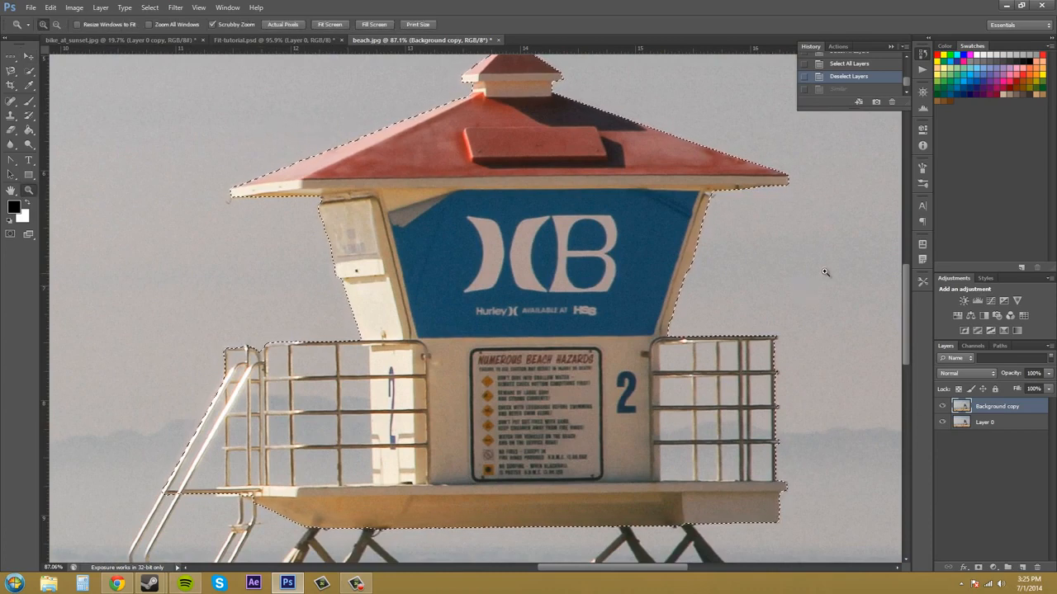
pyautogui.moveTo(809, 280); pyautogui.dragTo(800, 283)
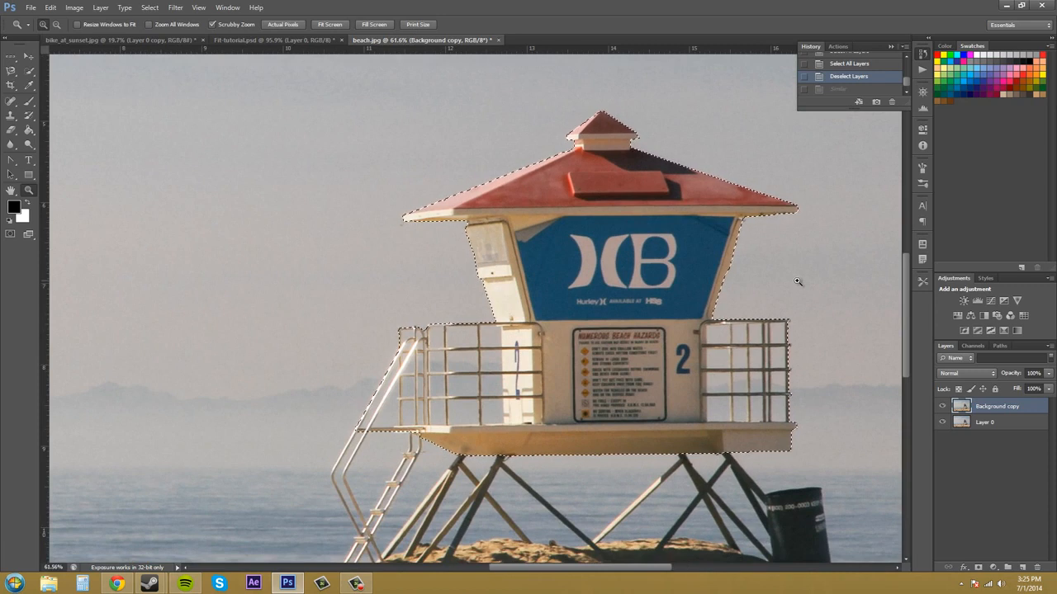
pyautogui.hotkey('ctrl', 'd')
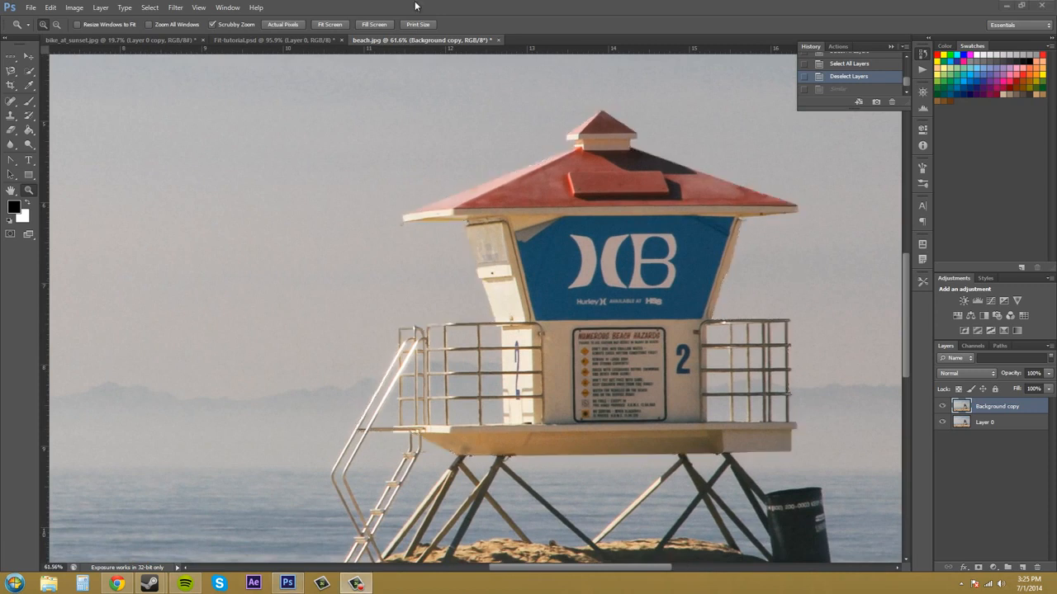
pyautogui.click(150, 7)
pyautogui.click(176, 66)
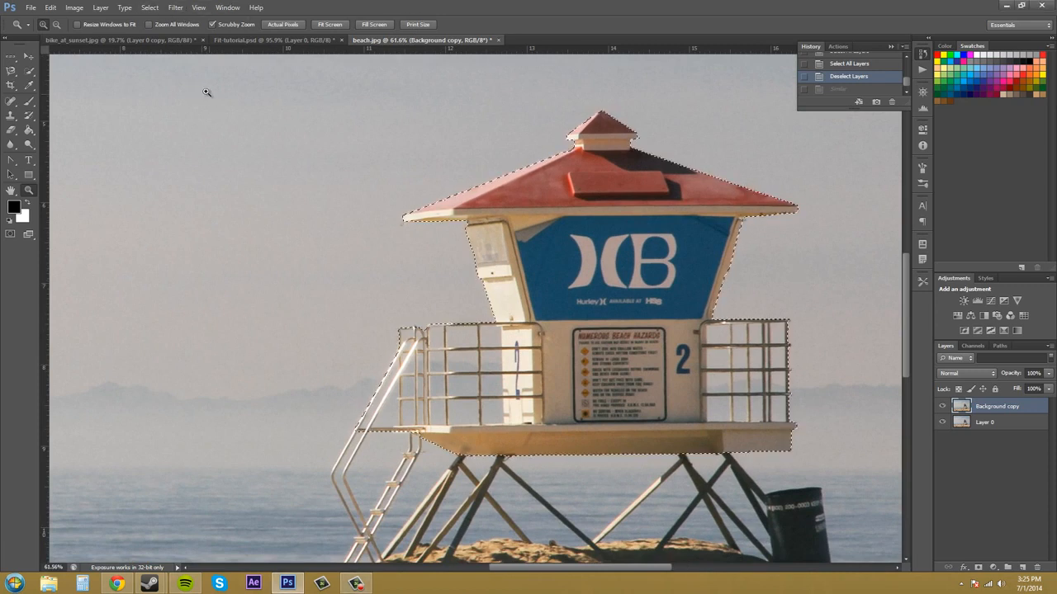
# Stretch the tower selection with Transform Selection to about 115% width and 109% height, undo the stretch and close the transform
pyautogui.click(150, 7)
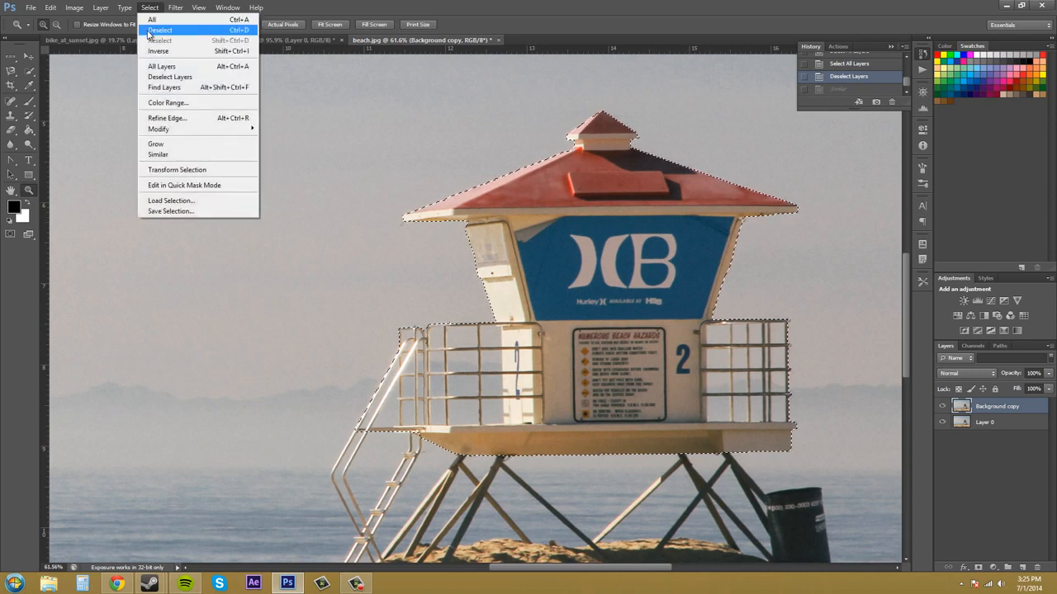
pyautogui.click(176, 169)
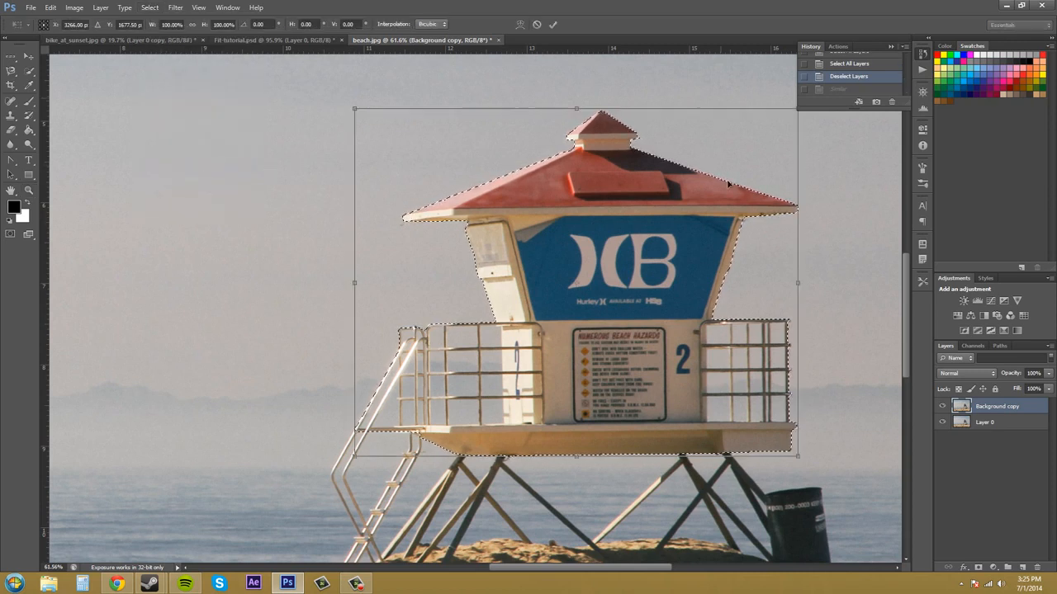
pyautogui.moveTo(798, 456); pyautogui.dragTo(865, 487)
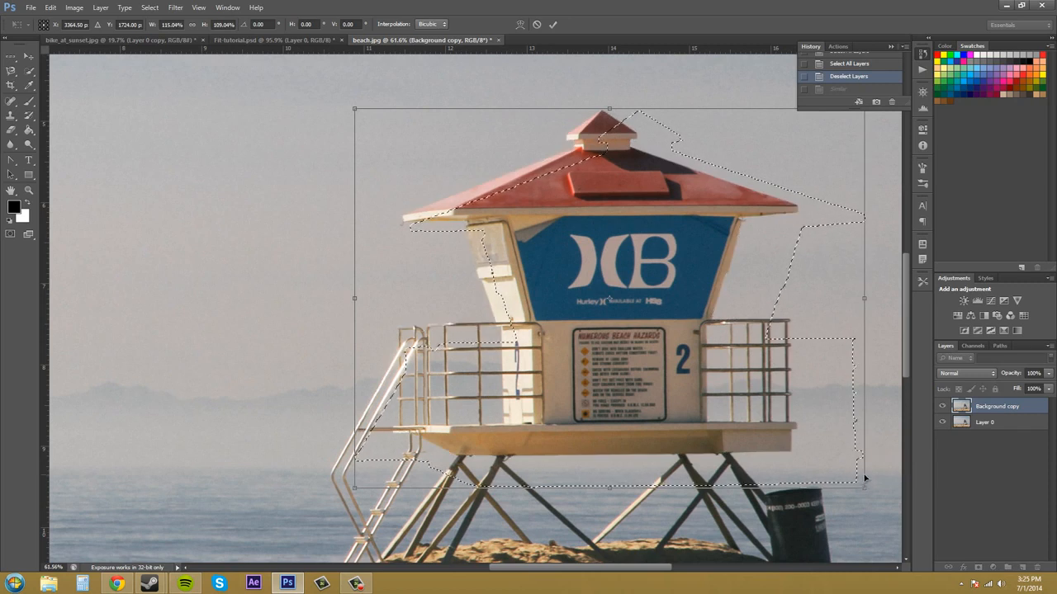
pyautogui.hotkey('ctrl', 'z')
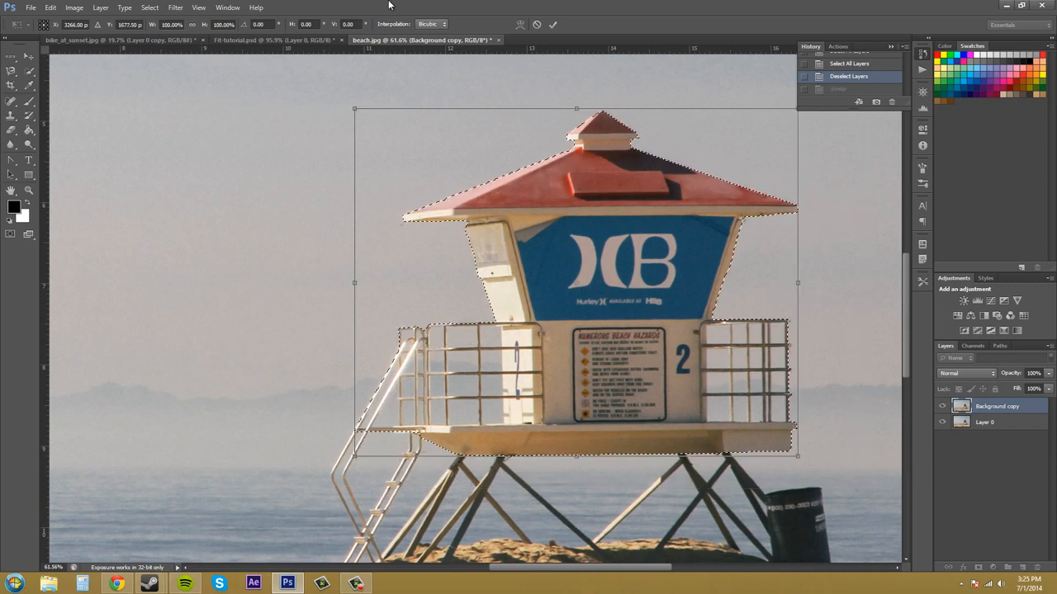
pyautogui.press('Return')
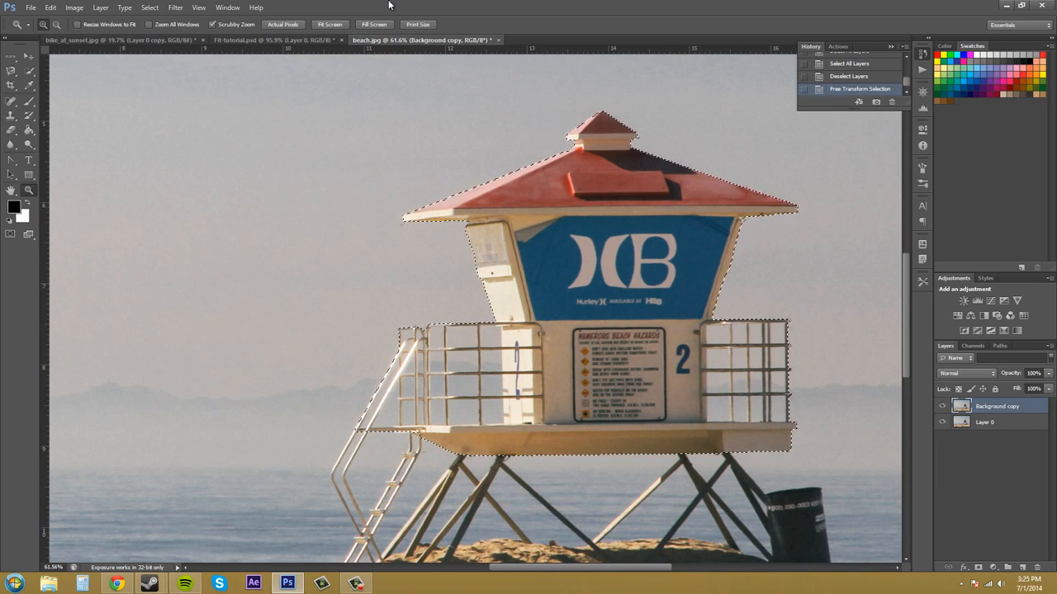
# Show the tower selection in Quick Mask mode, inspect the masked area, and step back out of the mask
pyautogui.click(153, 8)
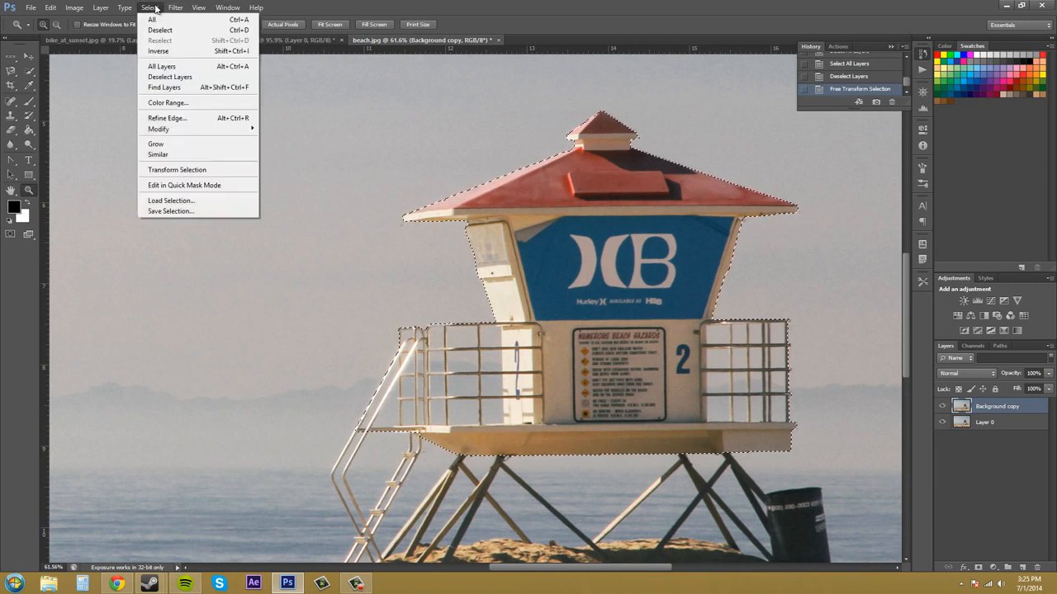
pyautogui.click(205, 185)
pyautogui.scroll(-1, 651, 266)
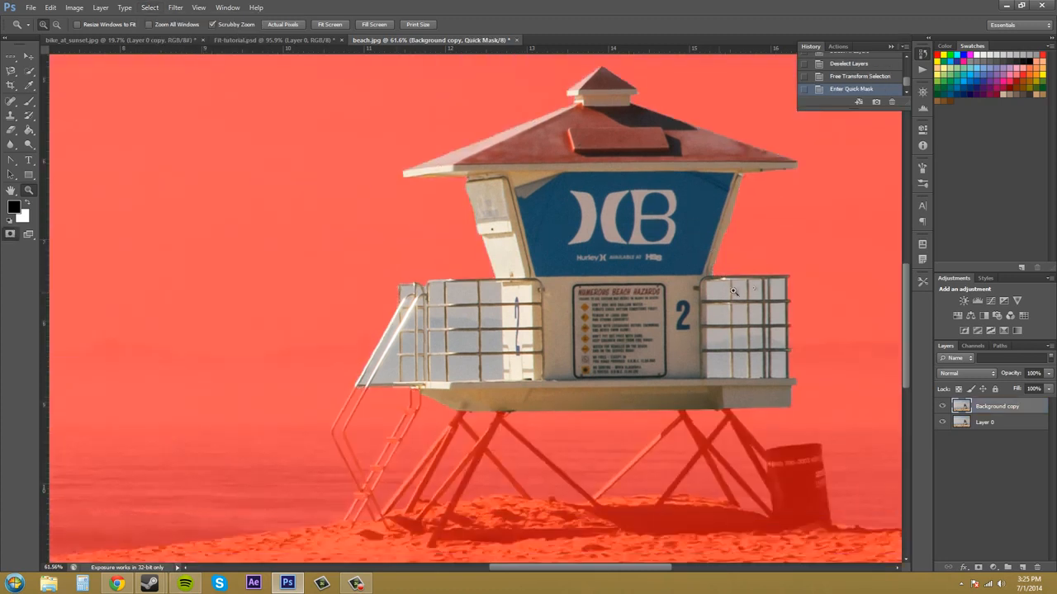
pyautogui.scroll(1, 544, 201)
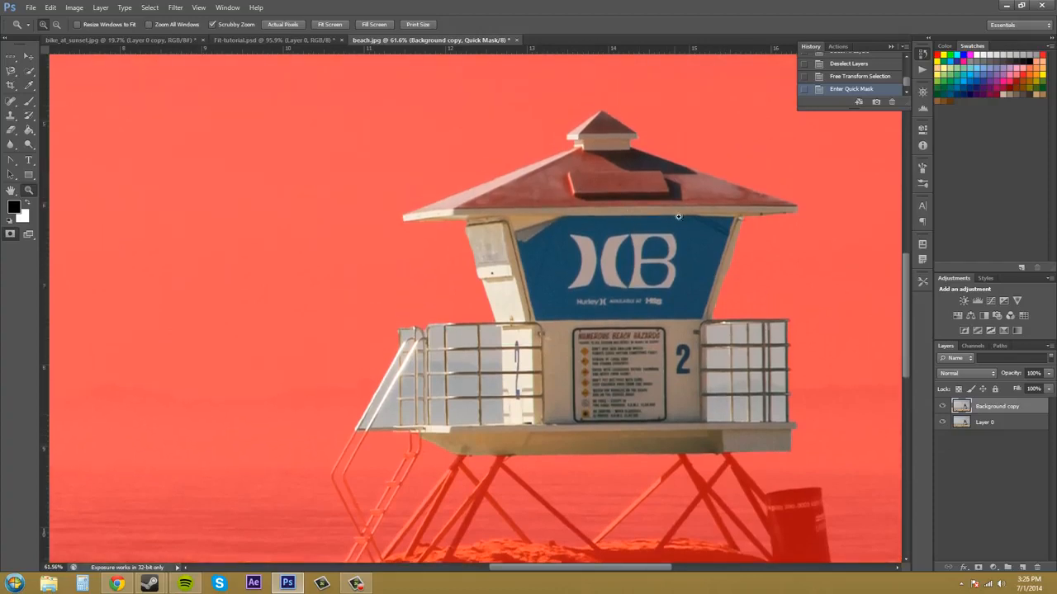
pyautogui.click(73, 7)
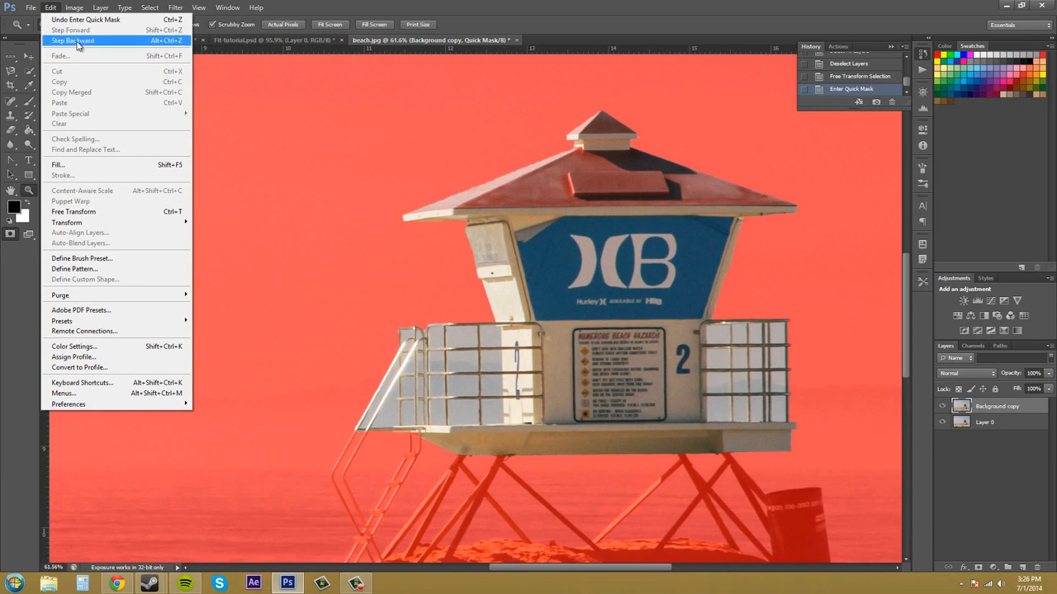
pyautogui.click(74, 41)
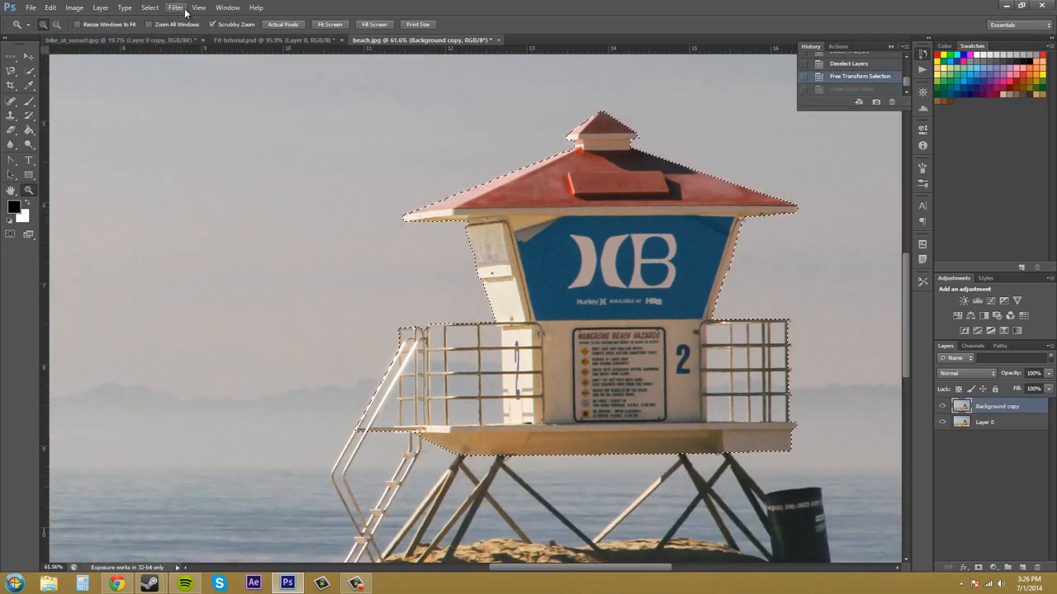
# Switch to the Quick Selection tool, review the Refine Edge options for the tower selection with the dialog moved aside, and cancel them
pyautogui.click(149, 8)
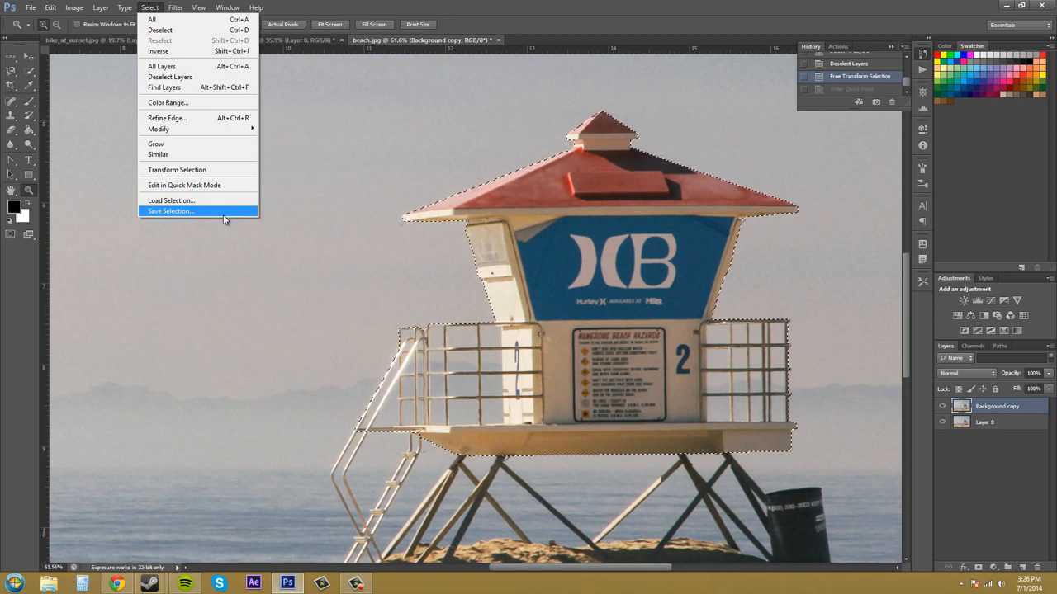
pyautogui.click(151, 7)
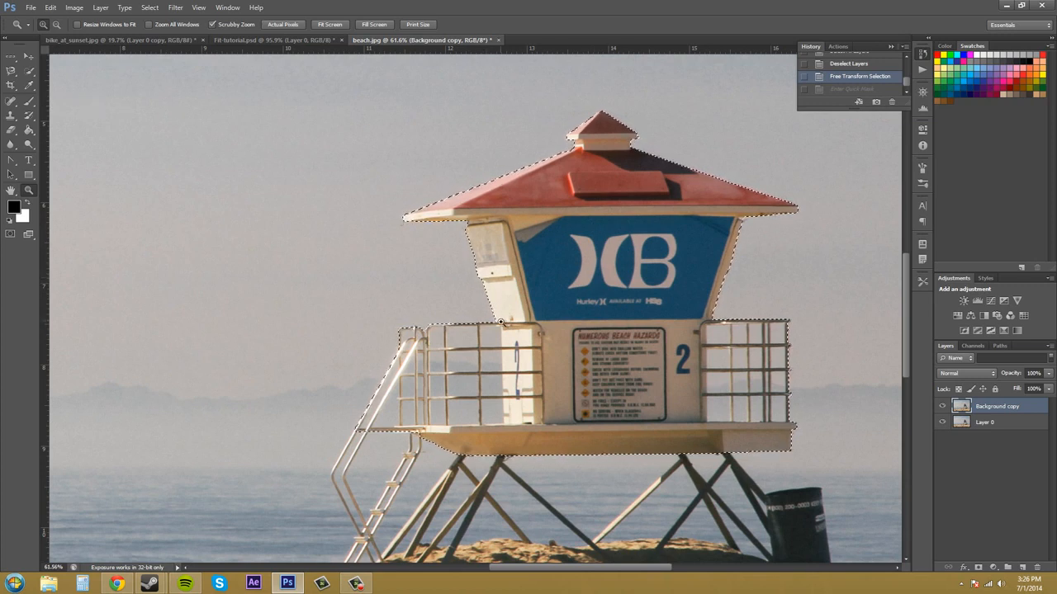
pyautogui.click(29, 71)
pyautogui.click(255, 24)
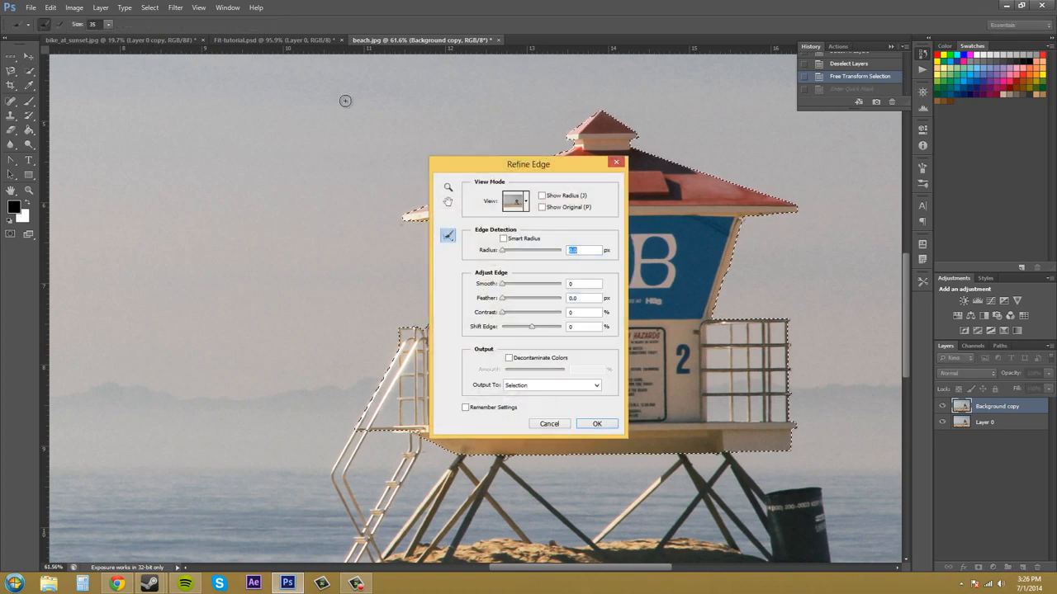
pyautogui.moveTo(528, 156); pyautogui.dragTo(297, 147)
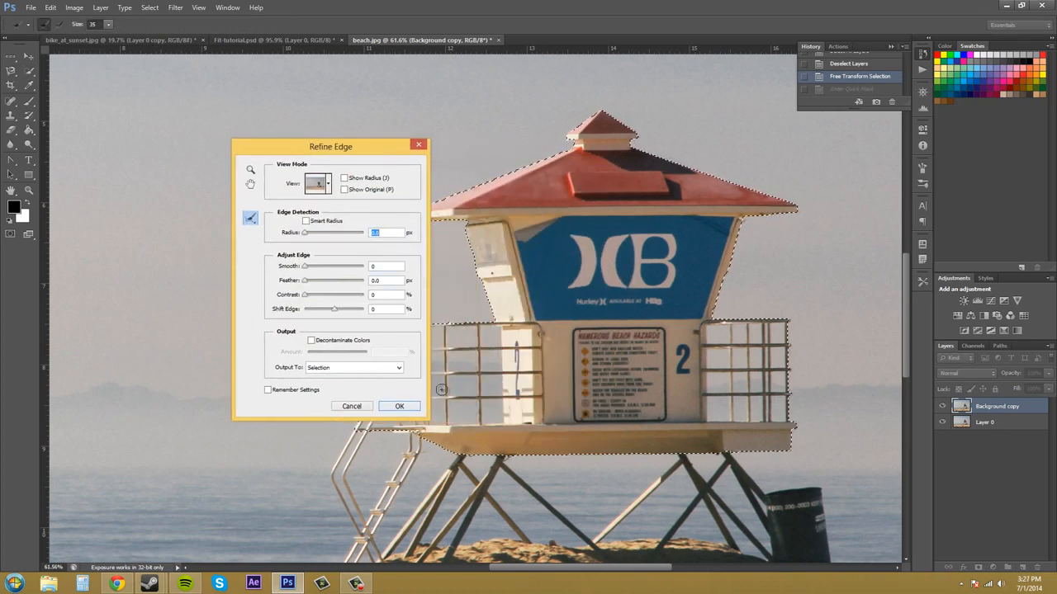
pyautogui.click(351, 406)
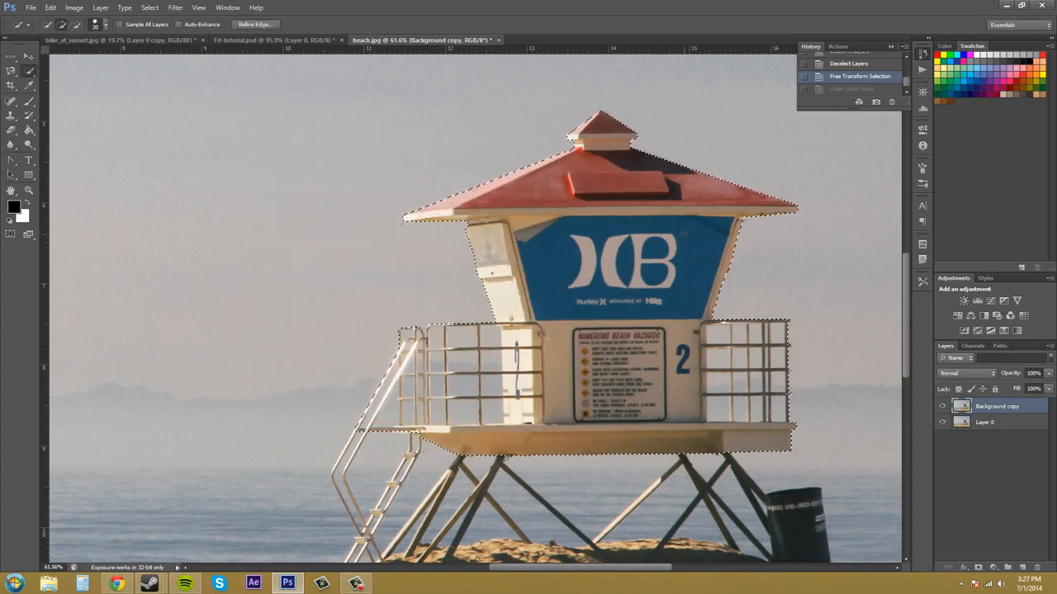